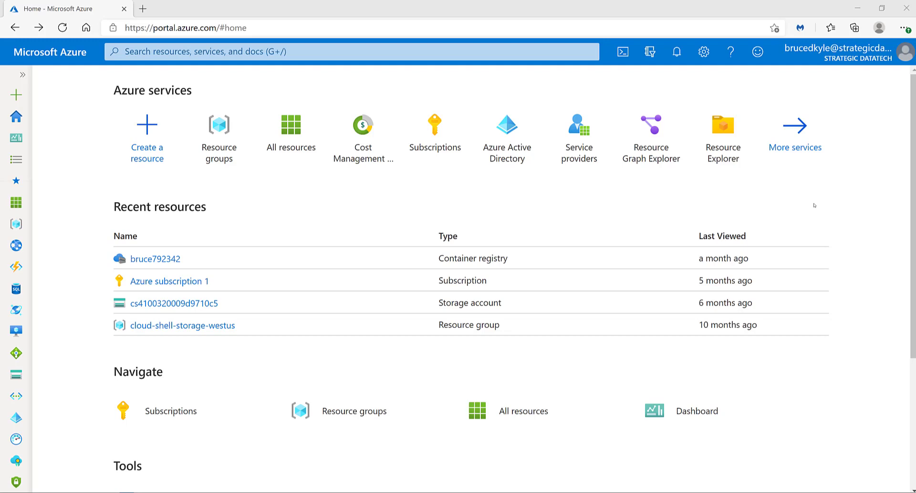
# Find Web App in the Marketplace by searching for "web app" and start creating one.
pyautogui.click(157, 136)
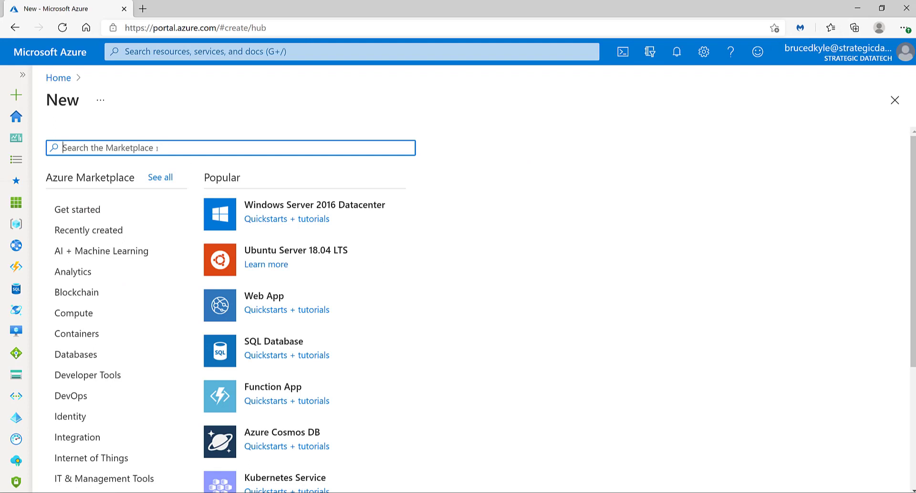
pyautogui.write('web a')
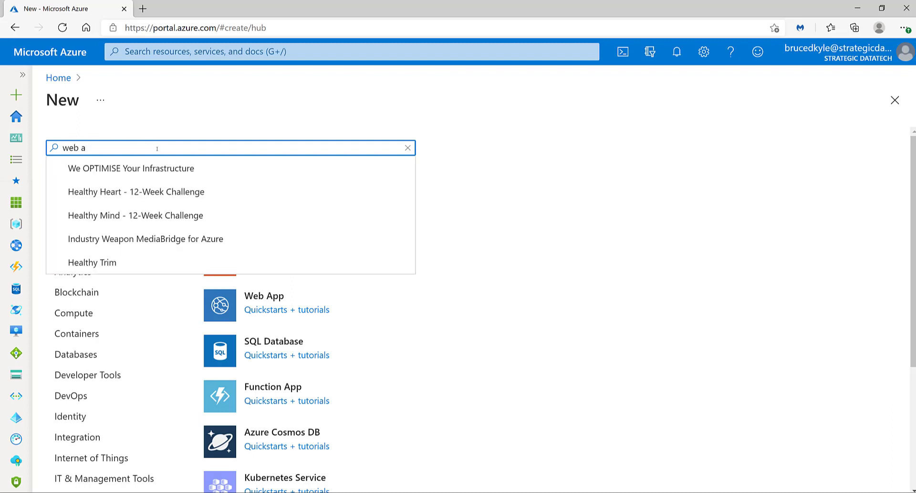
pyautogui.write('pp')
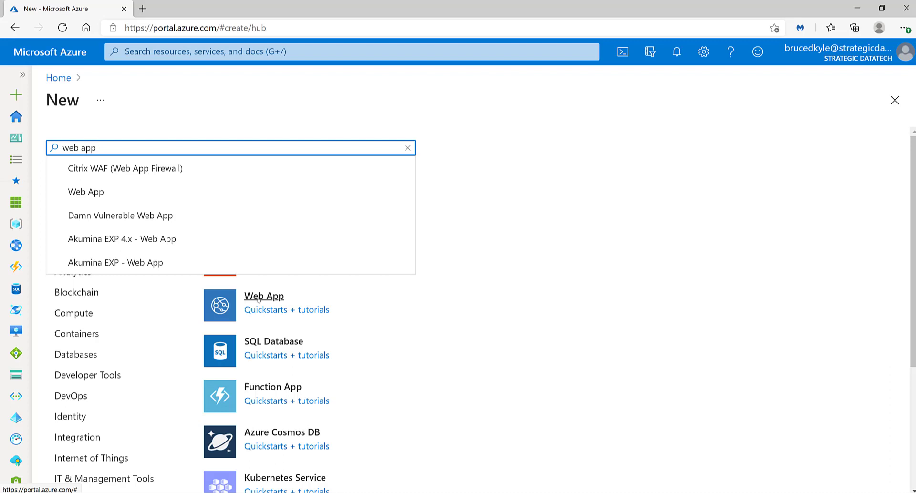
pyautogui.click(88, 191)
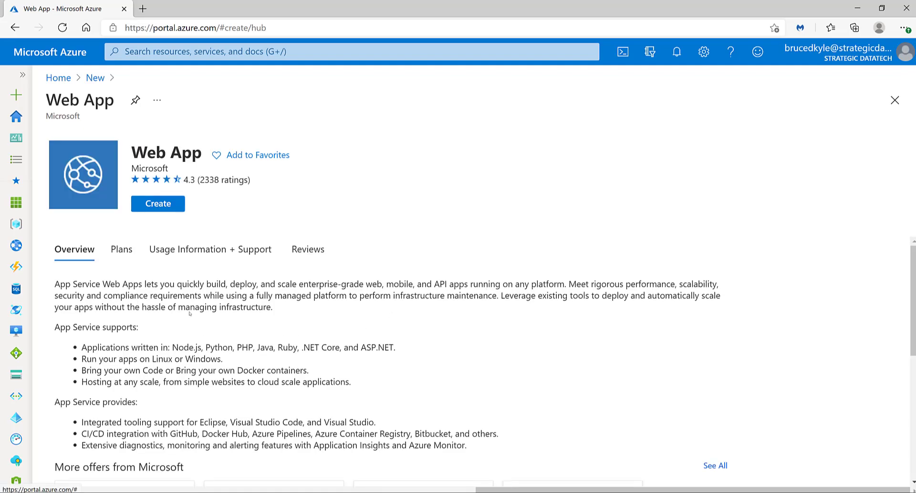
pyautogui.scroll(-1, 189, 313)
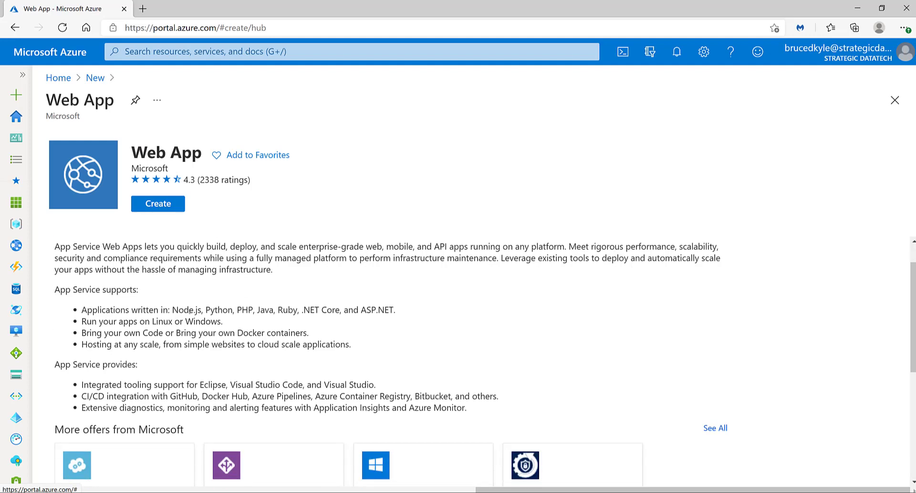
pyautogui.scroll(1, 190, 312)
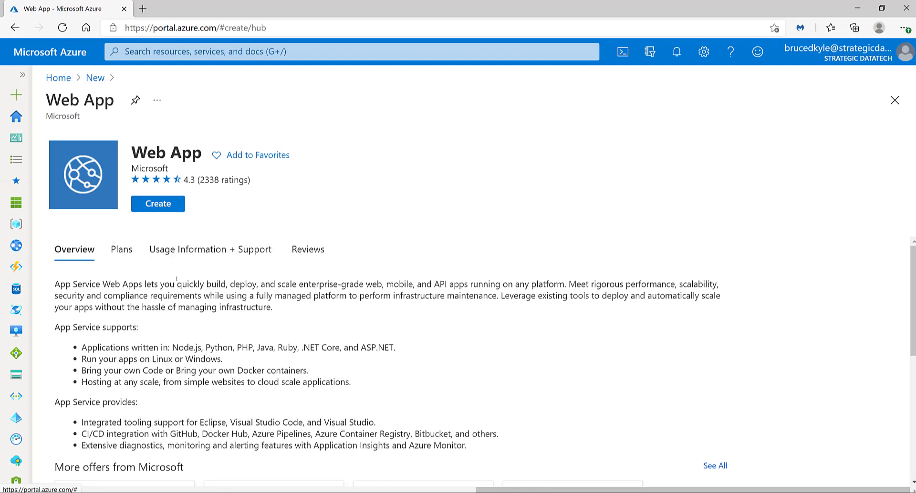
pyautogui.click(162, 208)
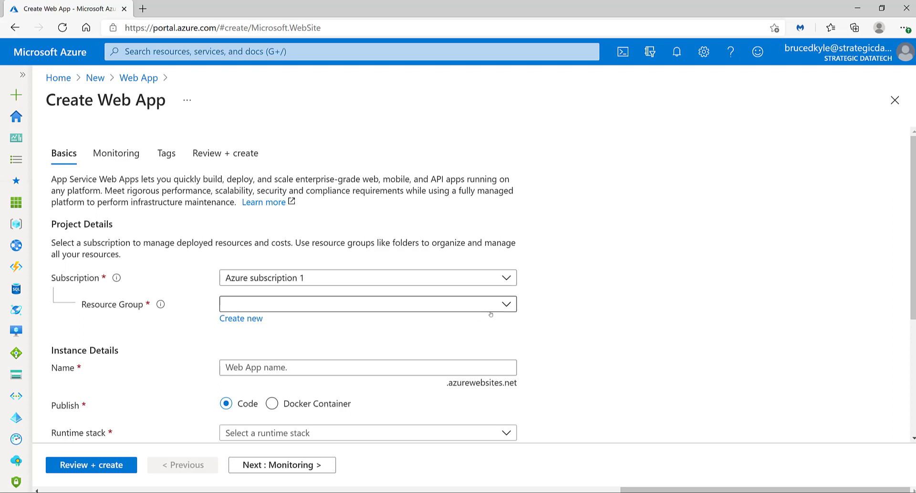
# Create a new resource group named rg-wsu-azureapp-demo-01 for the web app.
pyautogui.click(507, 306)
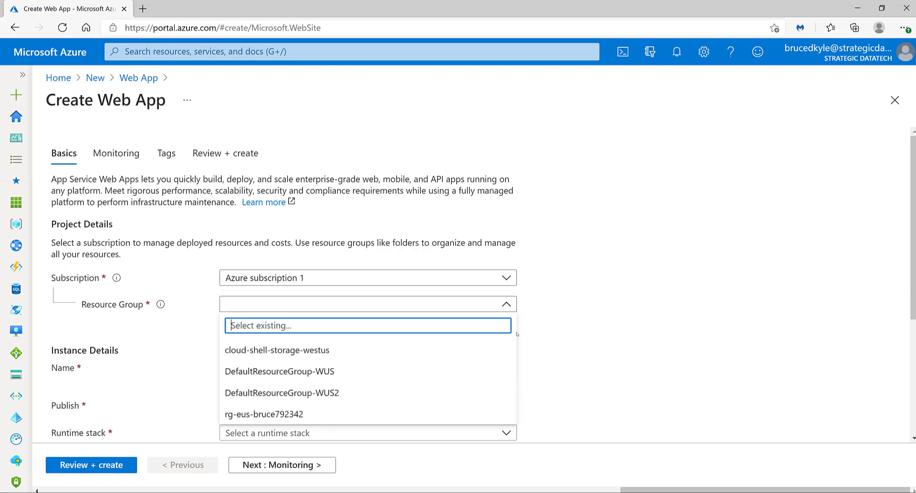
pyautogui.click(562, 320)
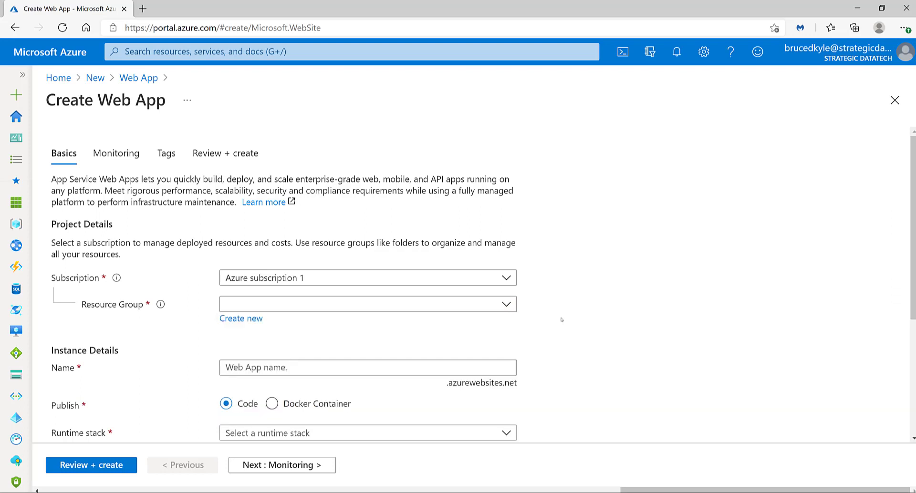
pyautogui.click(248, 319)
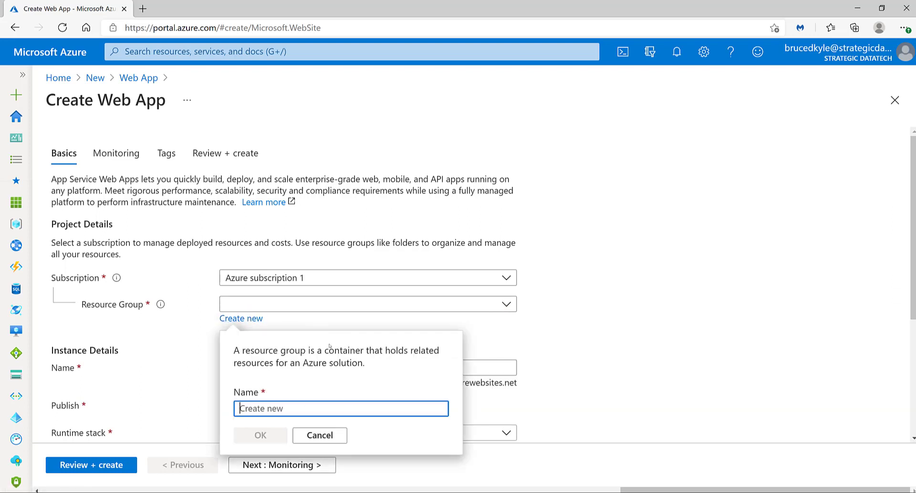
pyautogui.write('rg')
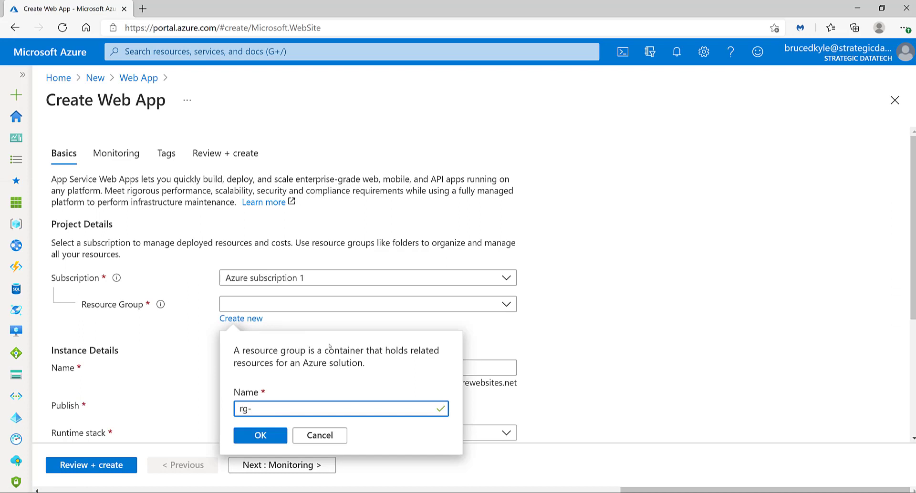
pyautogui.write('-wsu')
pyautogui.write('-azureapp-01')
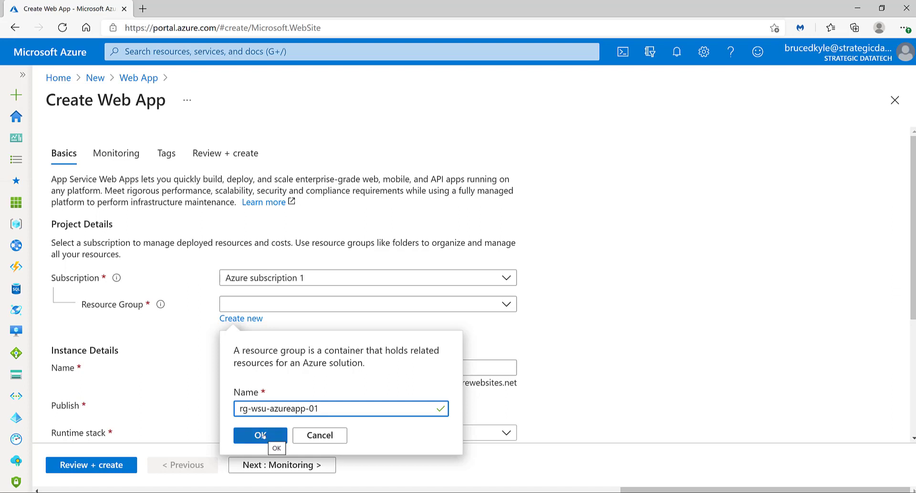
pyautogui.click(309, 409)
pyautogui.write('demo-01')
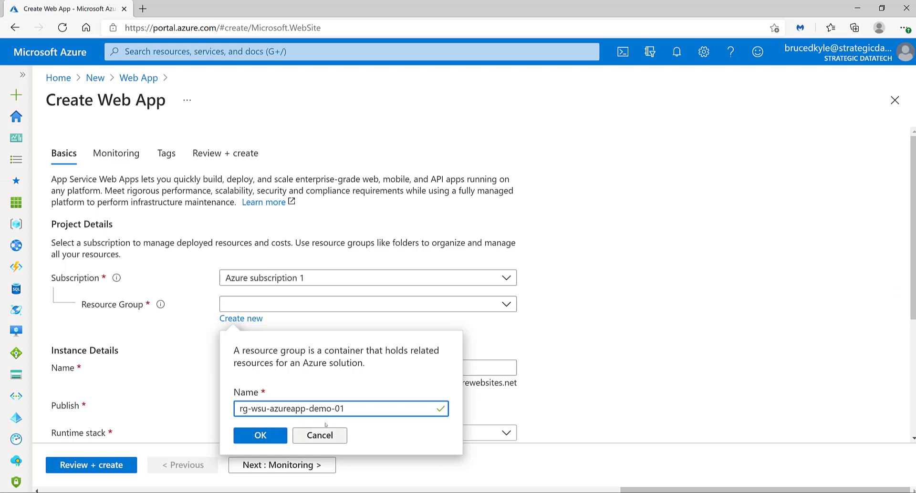
pyautogui.click(263, 438)
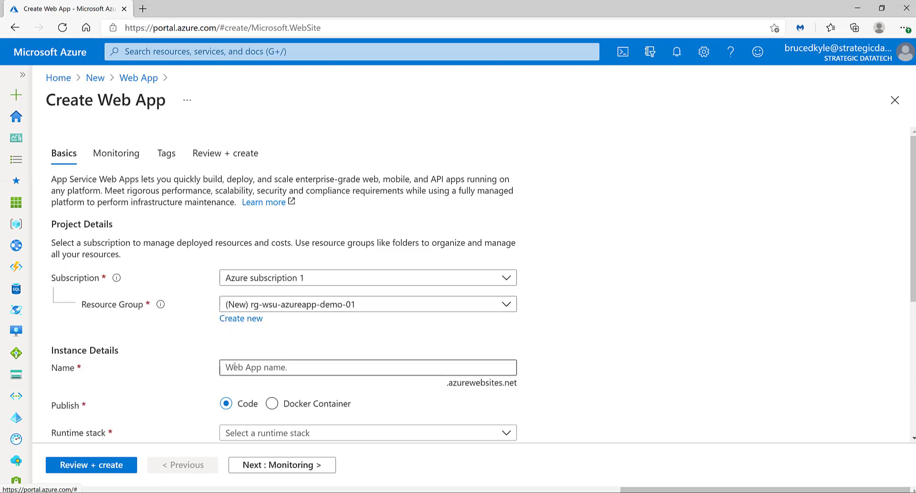
# Name the web app with the suggested first-name entry ending in -azureapp-01 and set its runtime stack to .NET Core 3.1 (LTS).
pyautogui.click(226, 367)
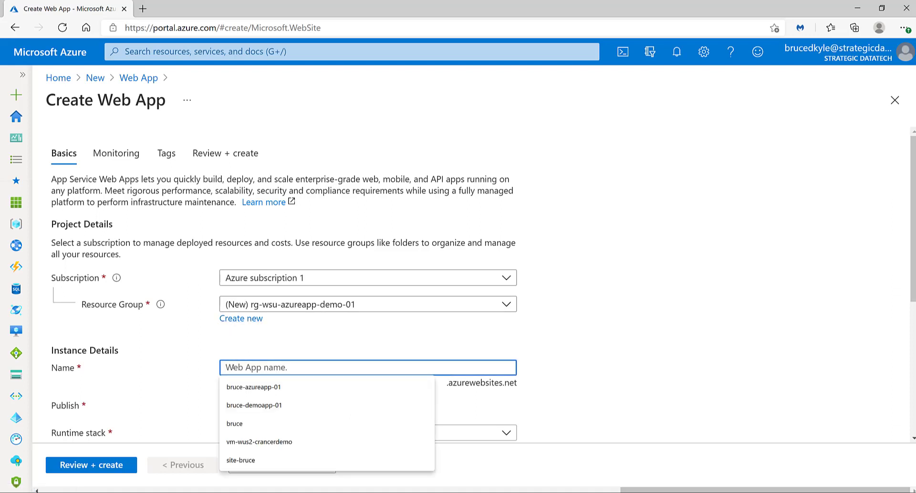
pyautogui.click(242, 385)
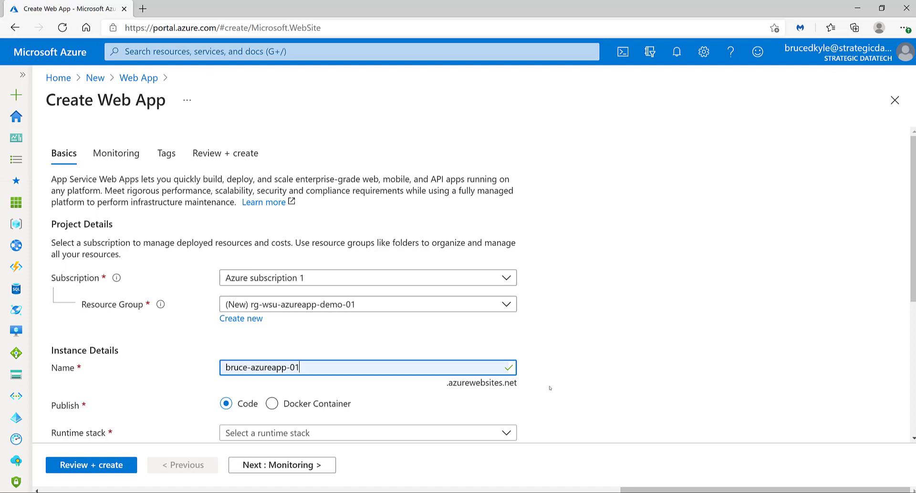
pyautogui.scroll(-4, 548, 387)
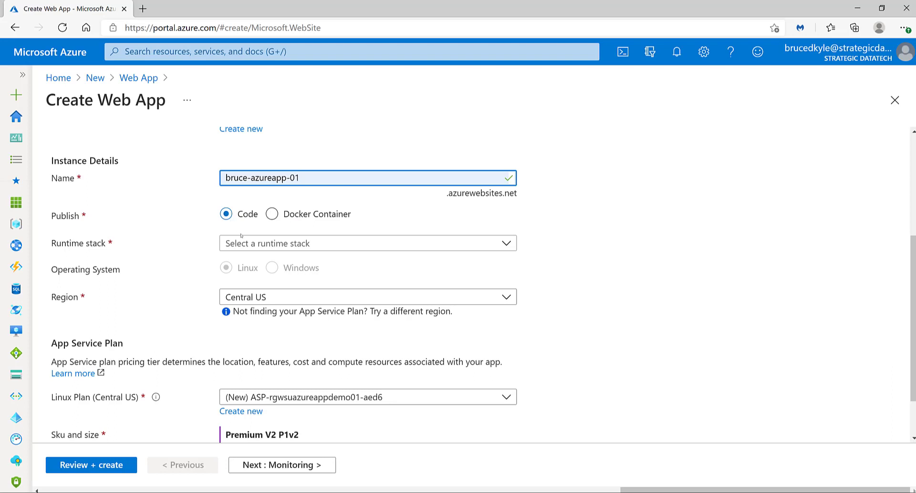
pyautogui.click(508, 244)
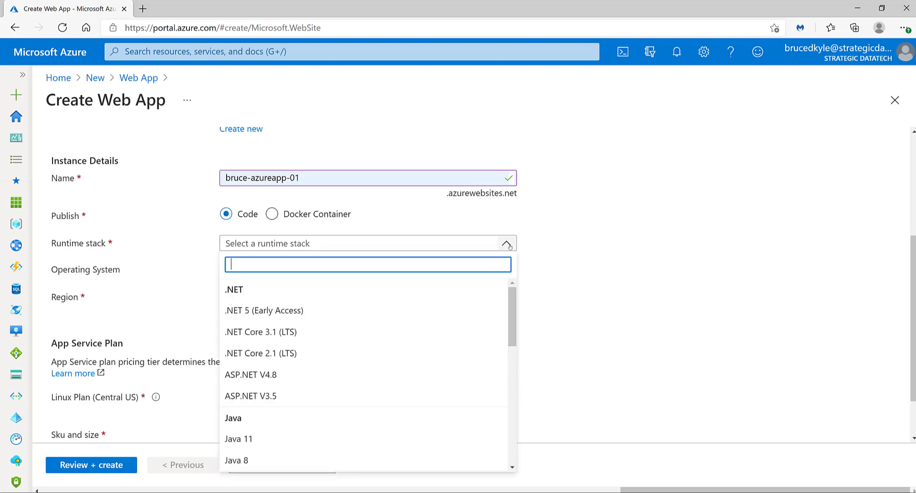
pyautogui.click(513, 296)
pyautogui.moveTo(514, 296); pyautogui.dragTo(513, 293)
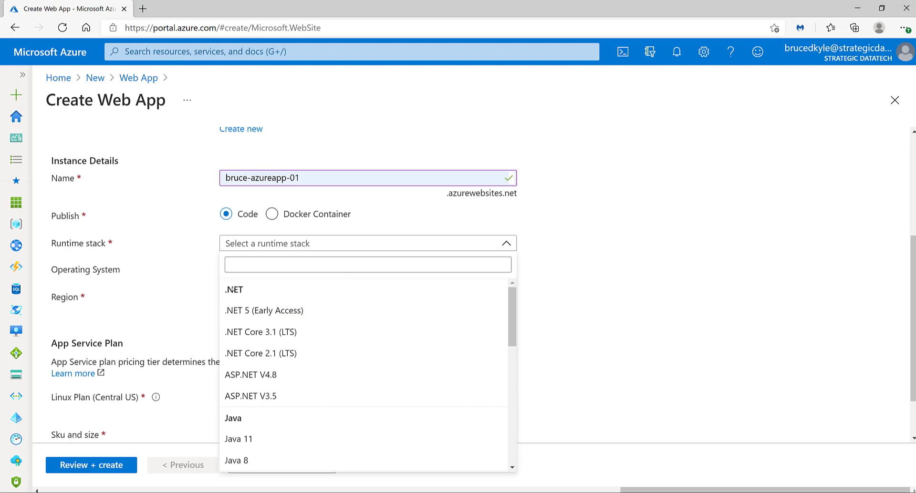
pyautogui.scroll(-3, 242, 316)
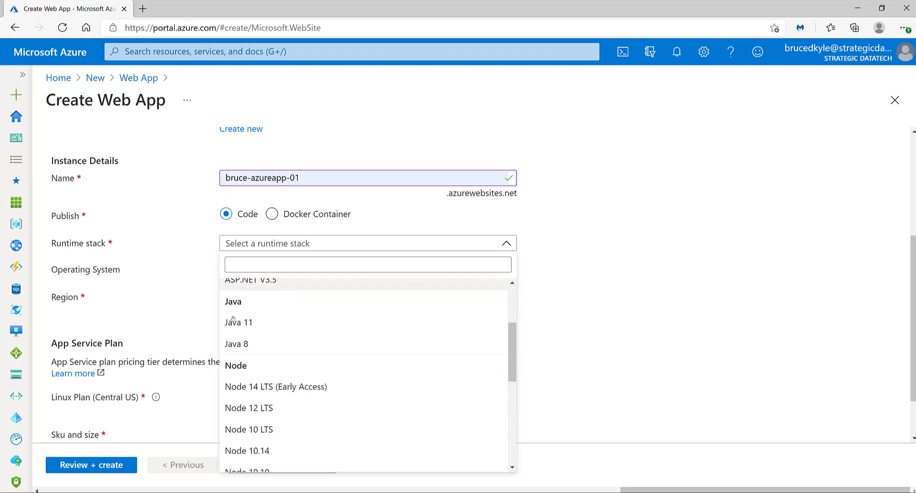
pyautogui.scroll(-5, 241, 315)
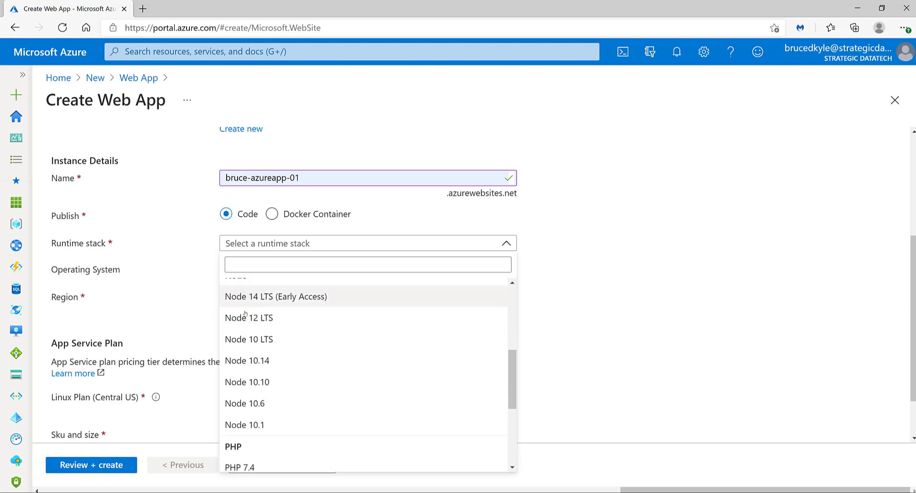
pyautogui.scroll(-2, 245, 315)
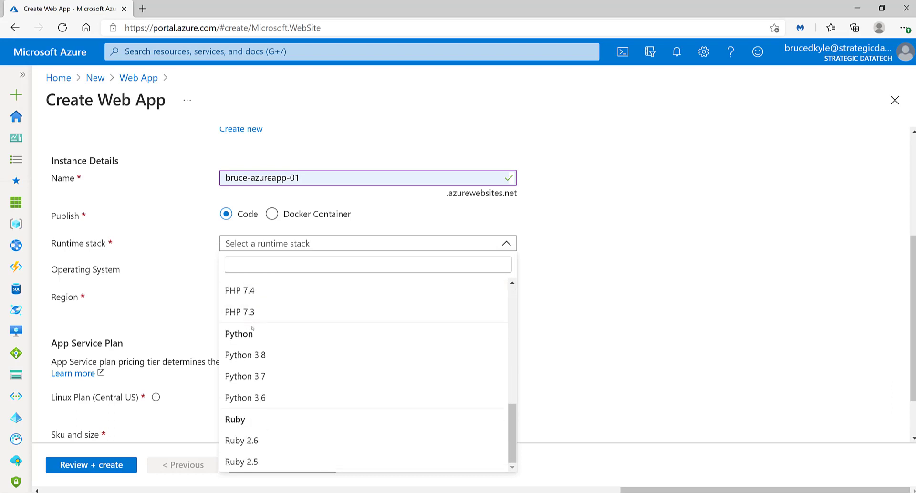
pyautogui.scroll(8, 253, 328)
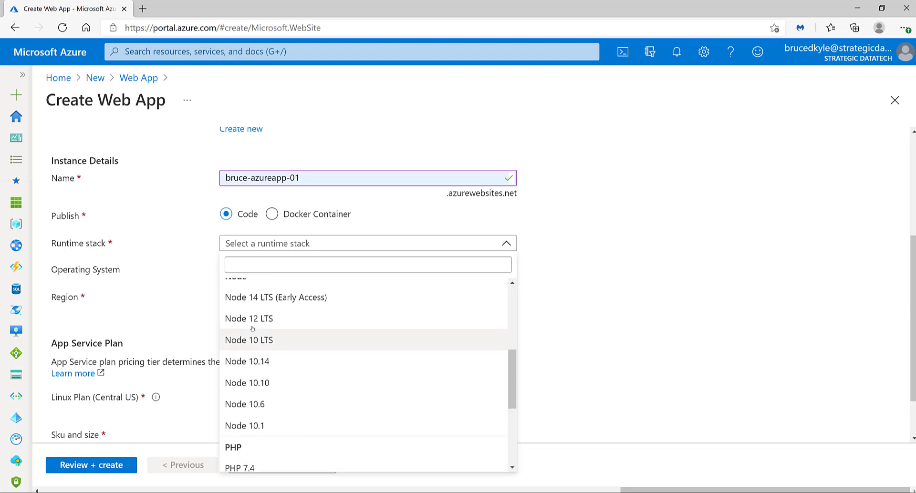
pyautogui.scroll(2, 256, 317)
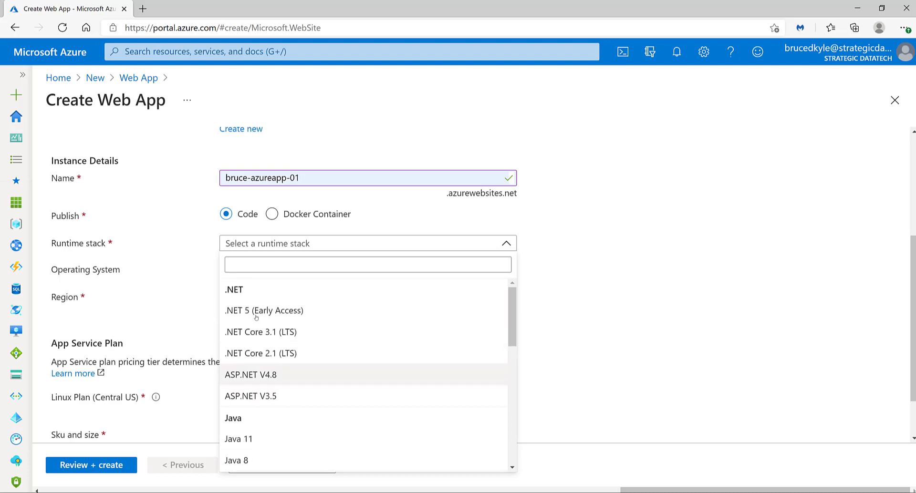
pyautogui.click(258, 330)
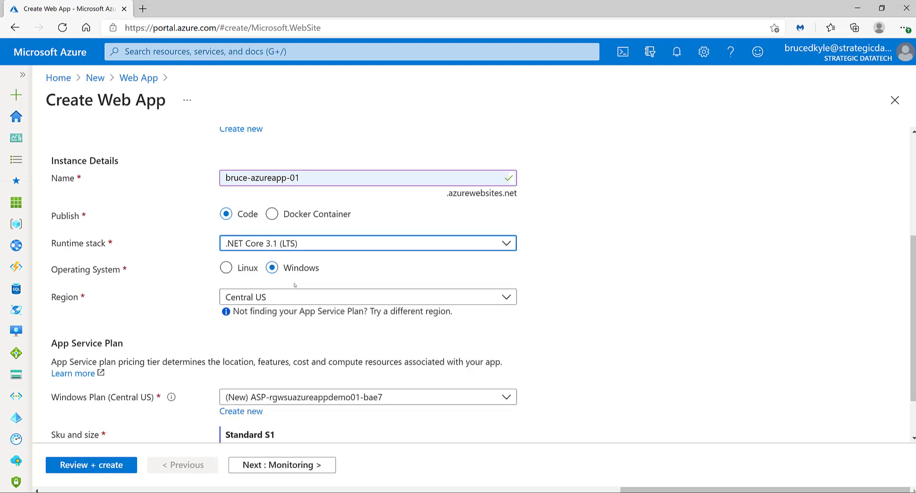
# Set the web app's operating system to Linux and its region to West US.
pyautogui.click(232, 269)
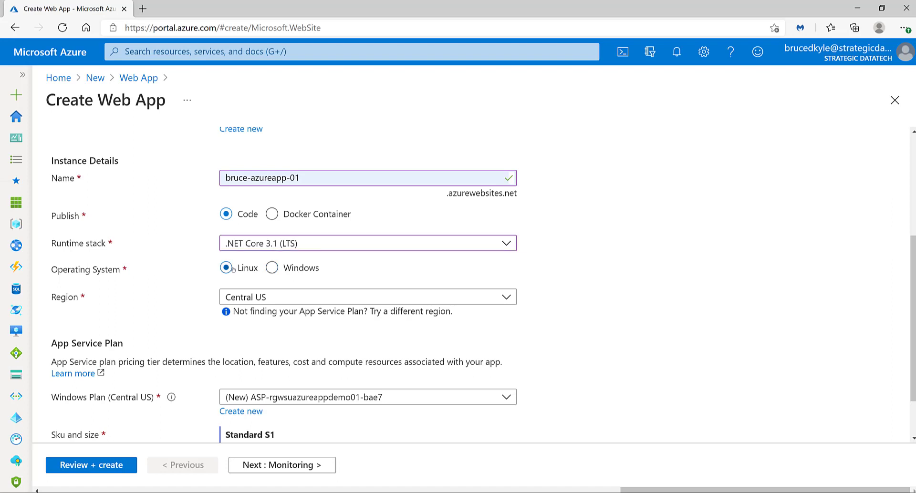
pyautogui.click(509, 300)
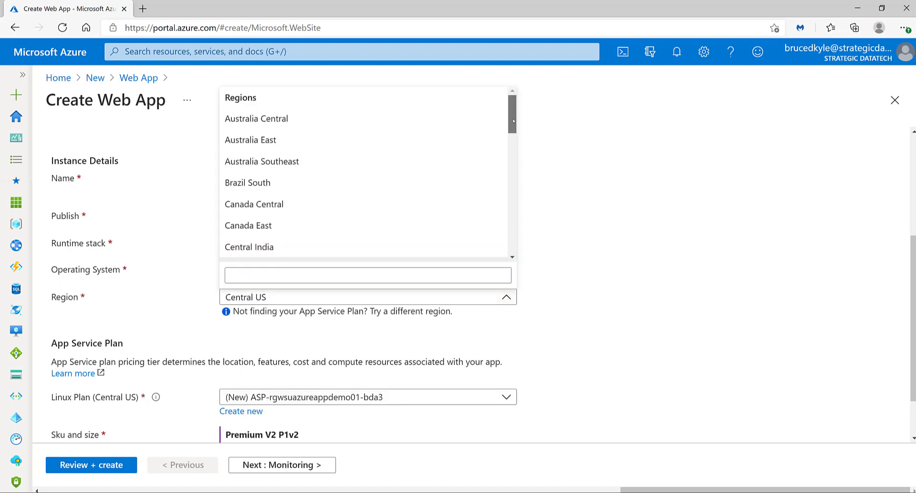
pyautogui.moveTo(510, 122); pyautogui.dragTo(498, 249)
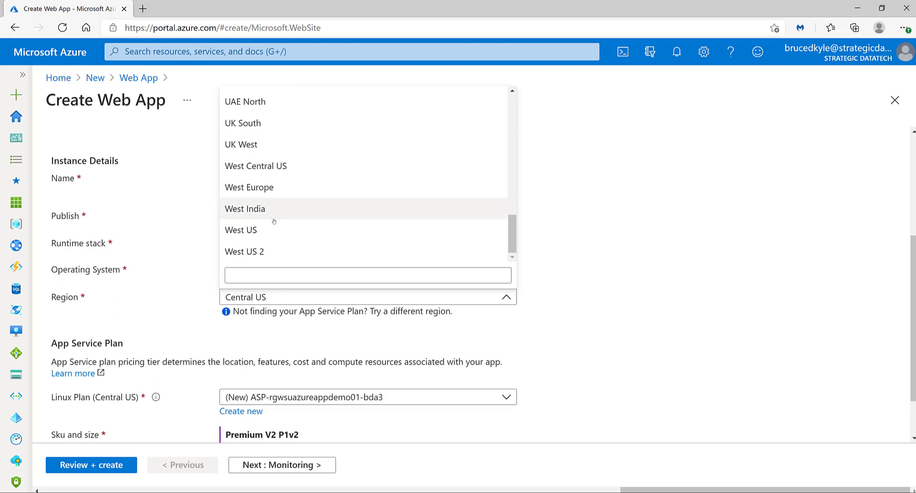
pyautogui.click(245, 231)
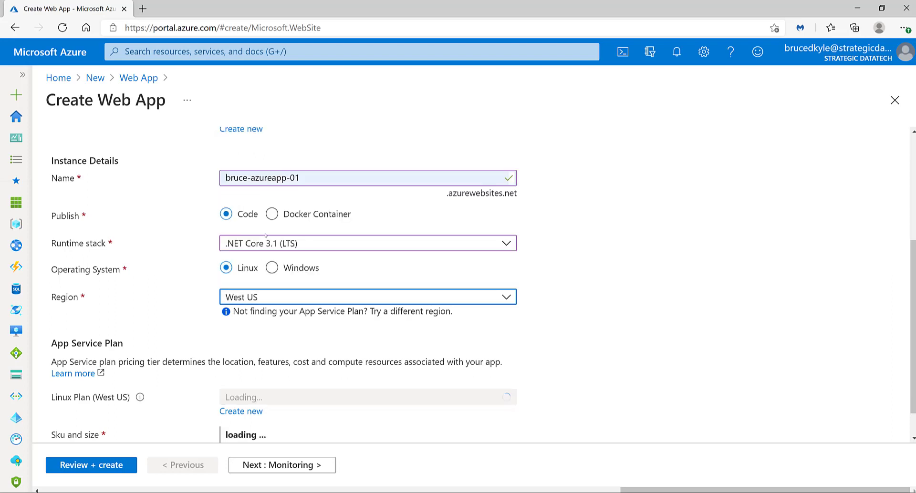
# Create a new App Service plan named plan-wus-azureapp for the web app.
pyautogui.scroll(-1, 590, 266)
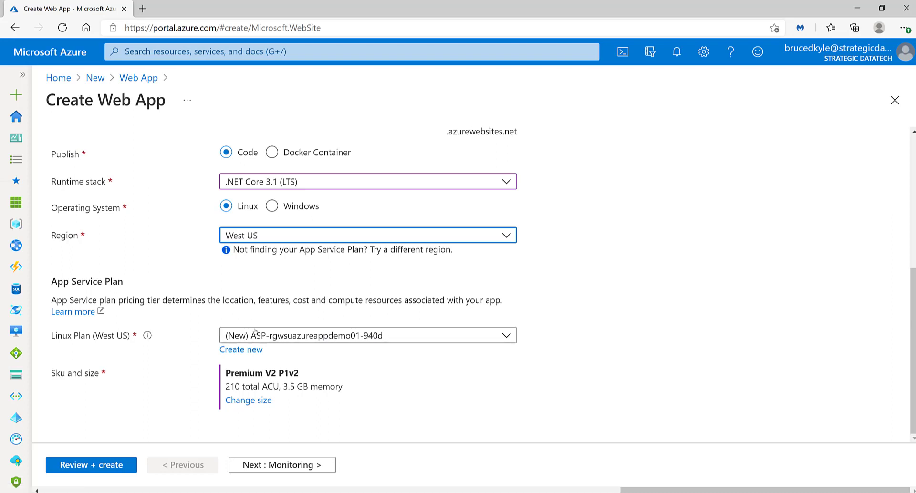
pyautogui.click(242, 349)
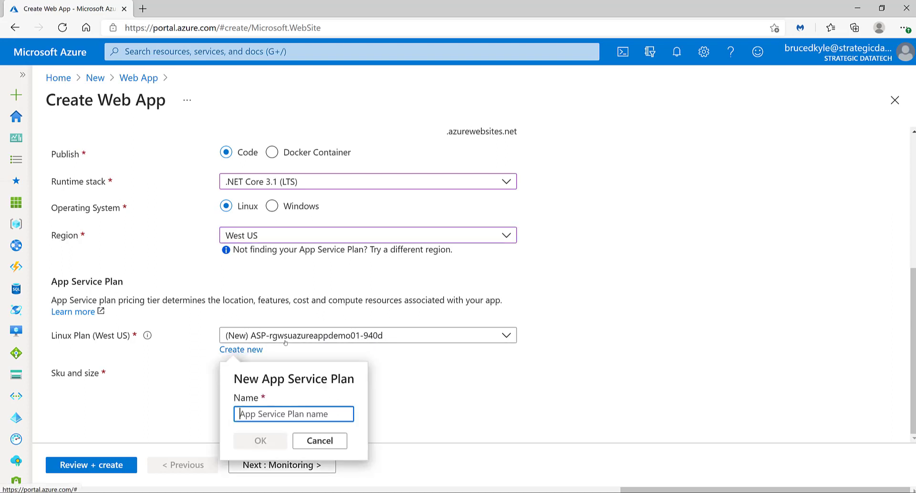
pyautogui.write('pla')
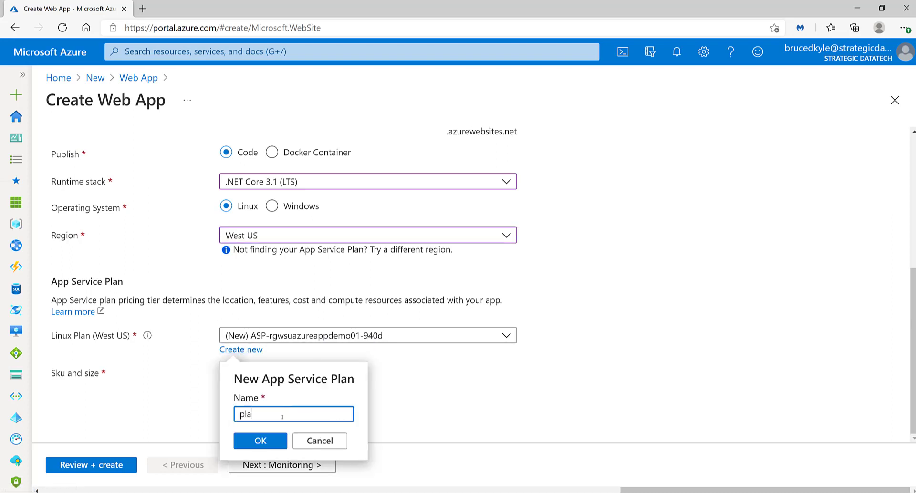
pyautogui.write('n-wus')
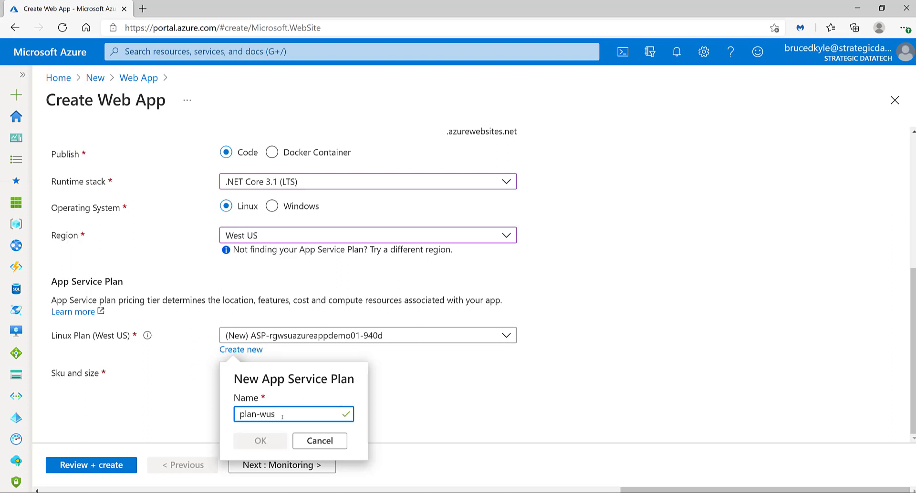
pyautogui.write('-app')
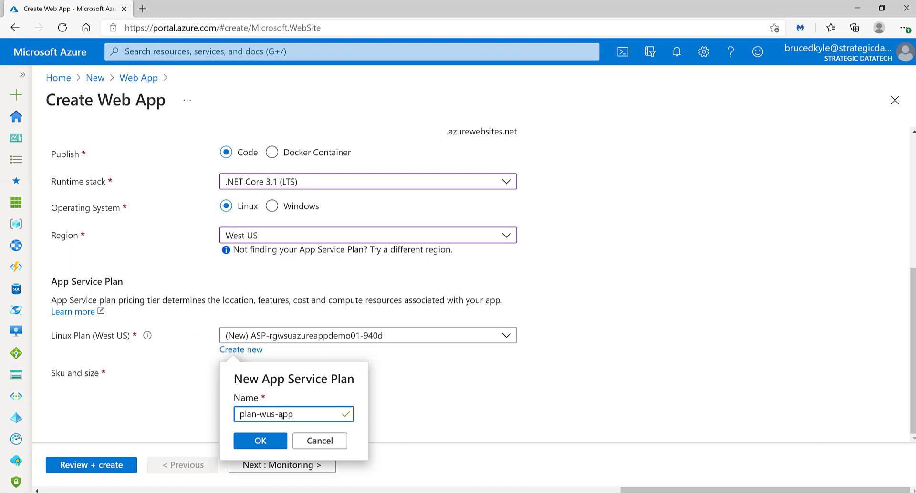
pyautogui.press('BackSpace')
pyautogui.press('BackSpace')
pyautogui.write('zureapp')
pyautogui.click(266, 438)
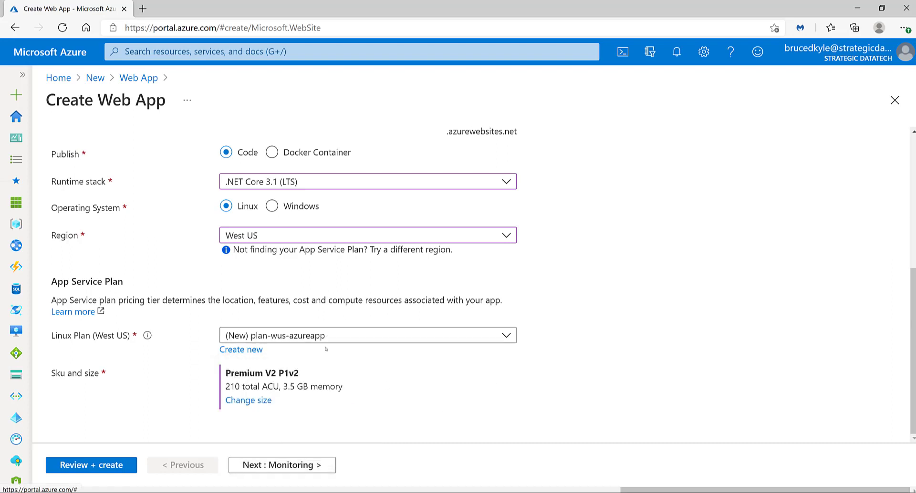
# Compare the Dev/Test and Production pricing tiers and apply the Production P1V2 size to the new App Service plan.
pyautogui.click(248, 402)
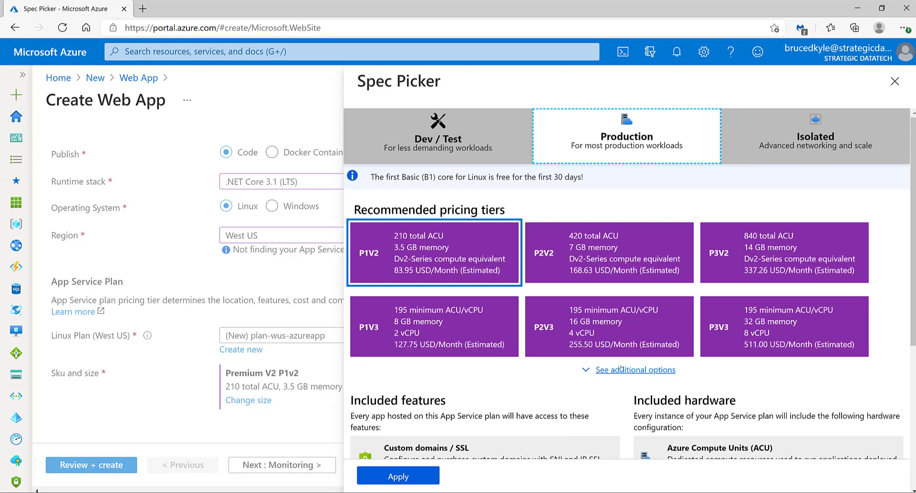
pyautogui.scroll(-3, 620, 368)
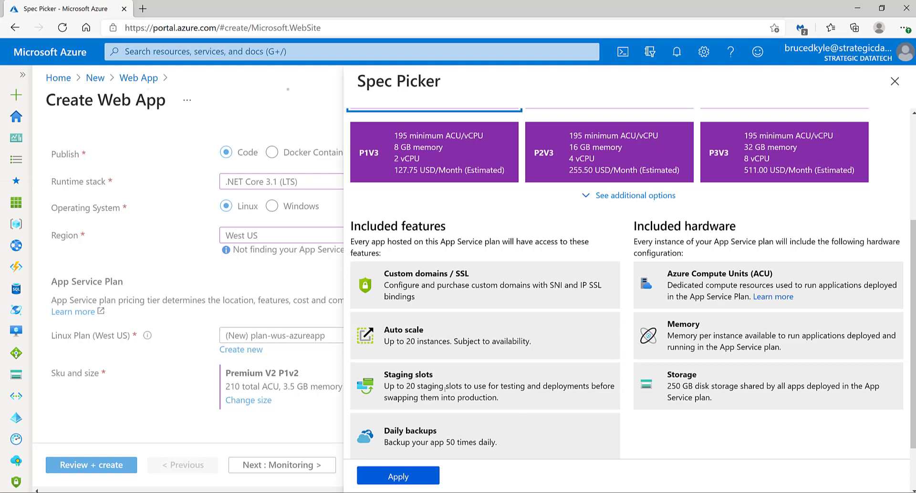
pyautogui.scroll(4, 445, 387)
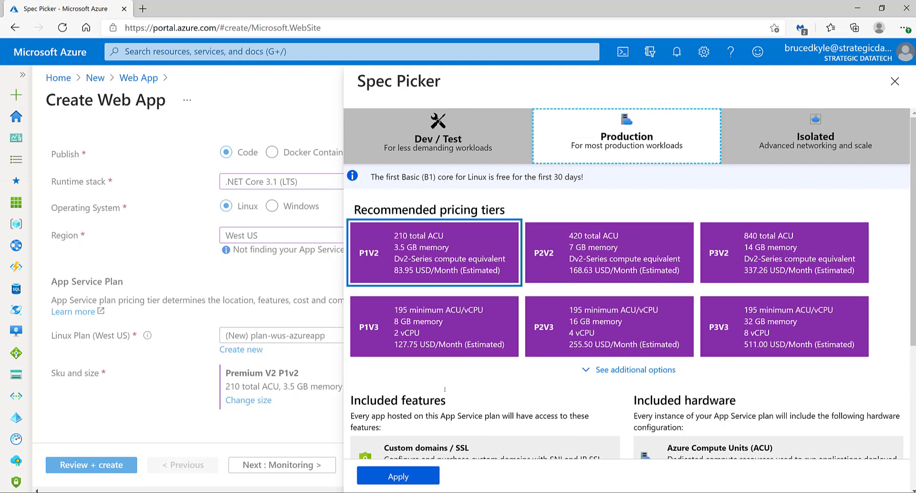
pyautogui.click(442, 137)
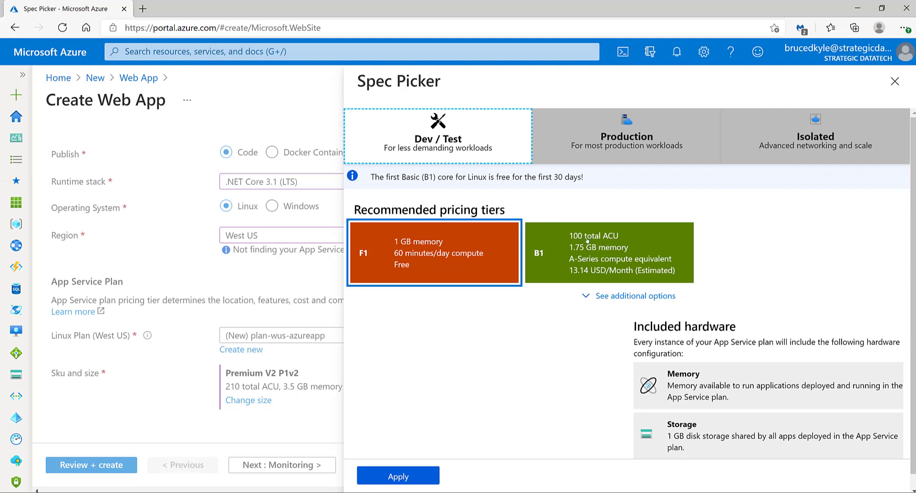
pyautogui.click(616, 138)
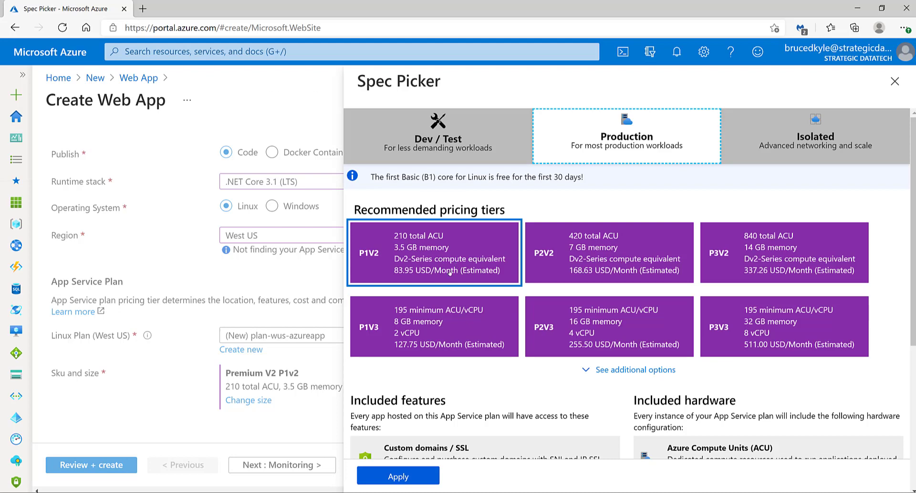
pyautogui.scroll(-1, 450, 272)
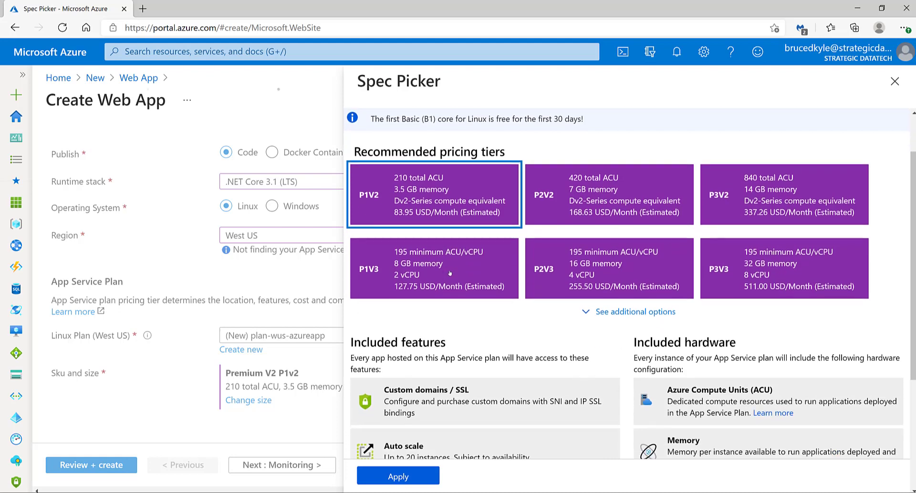
pyautogui.scroll(-3, 449, 273)
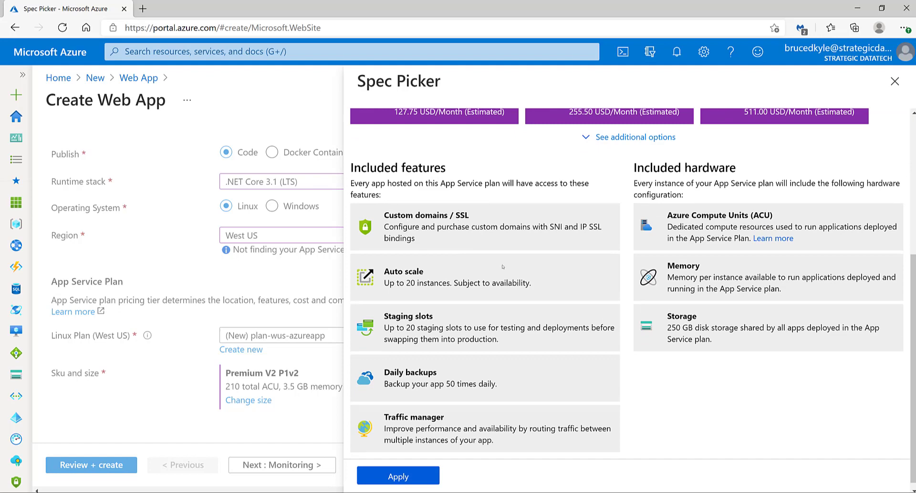
pyautogui.click(398, 478)
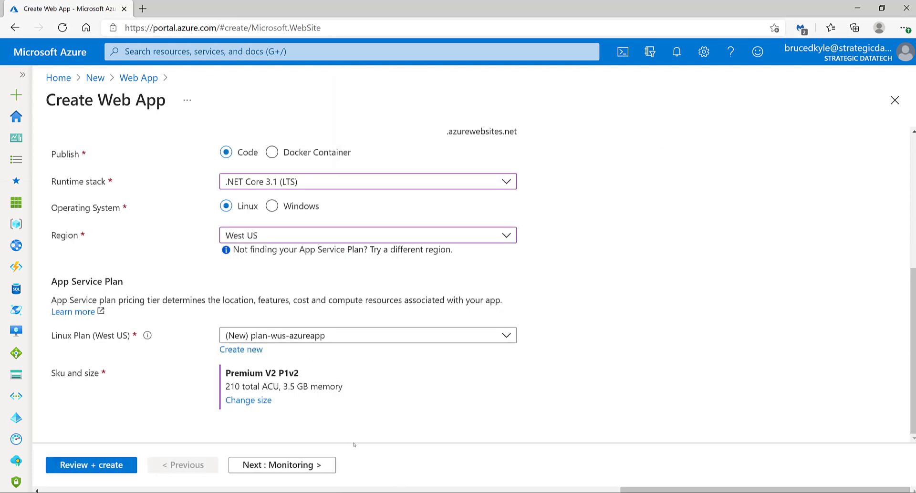
# Add a cost-center tag with the value demo, applied to both the App Service Plan and the Web App.
pyautogui.click(281, 466)
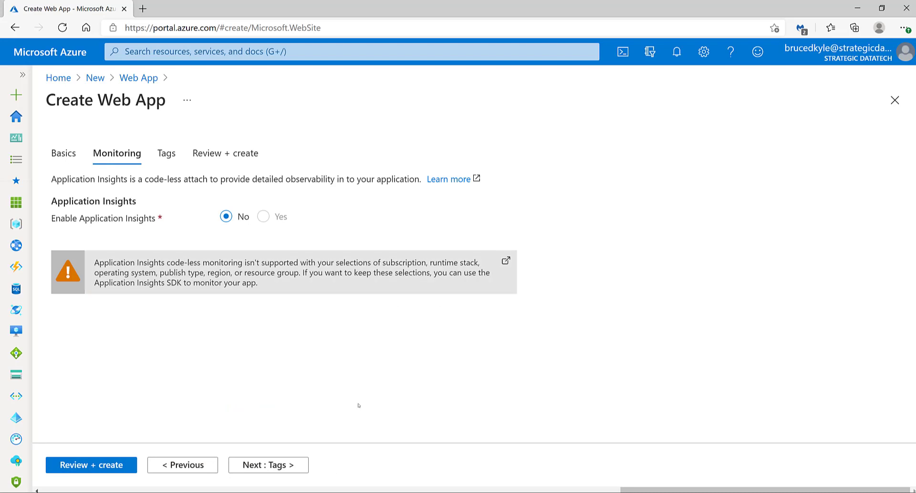
pyautogui.click(264, 469)
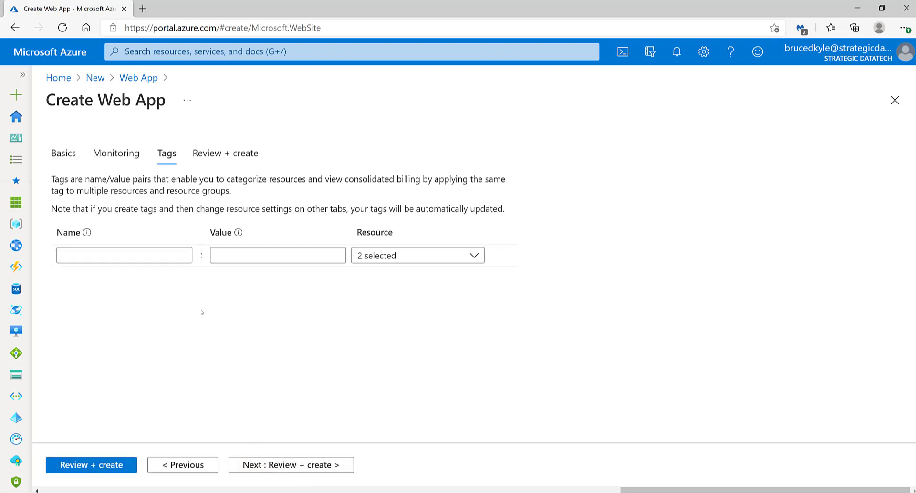
pyautogui.click(102, 258)
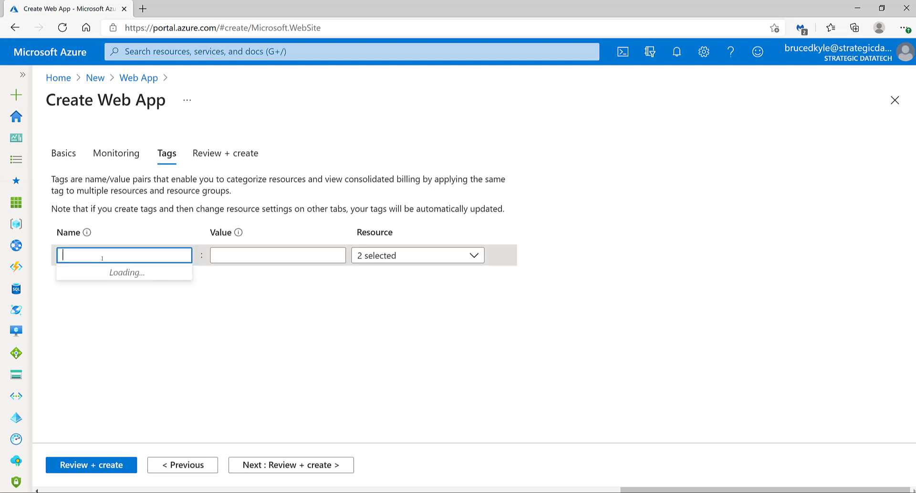
pyautogui.write('c')
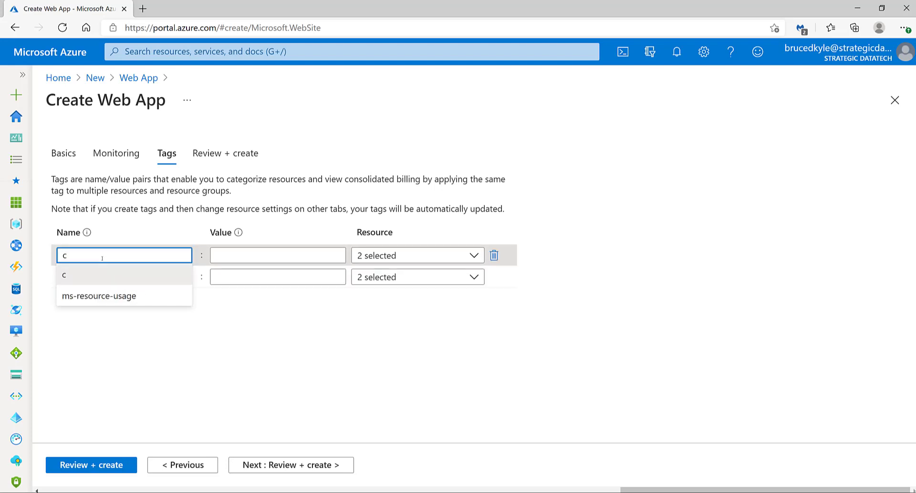
pyautogui.write('ost-ce')
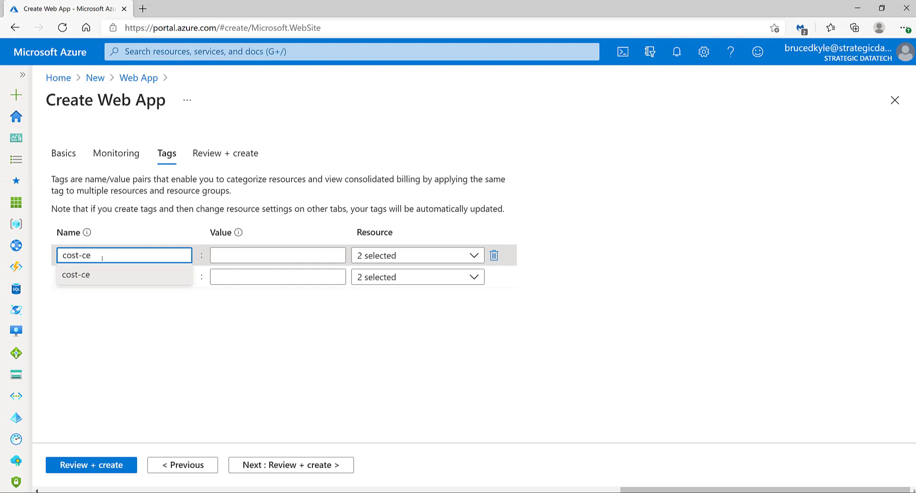
pyautogui.write('nter')
pyautogui.click(231, 258)
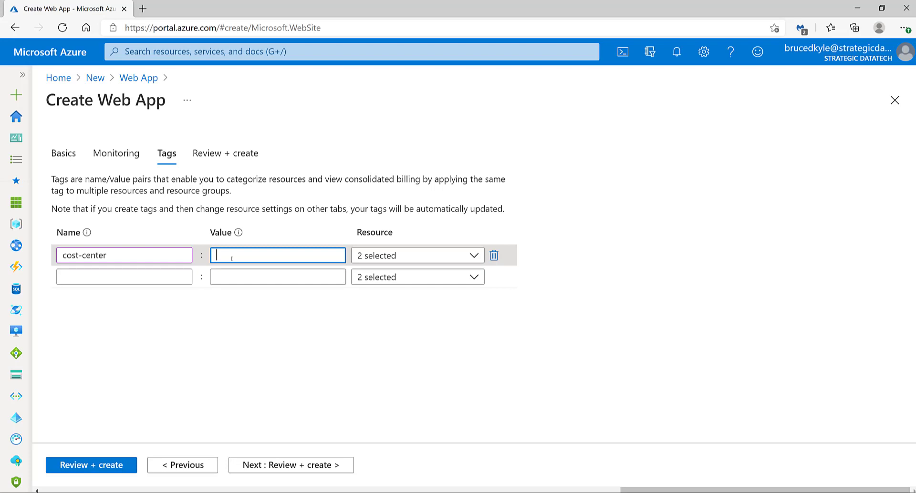
pyautogui.write('demo')
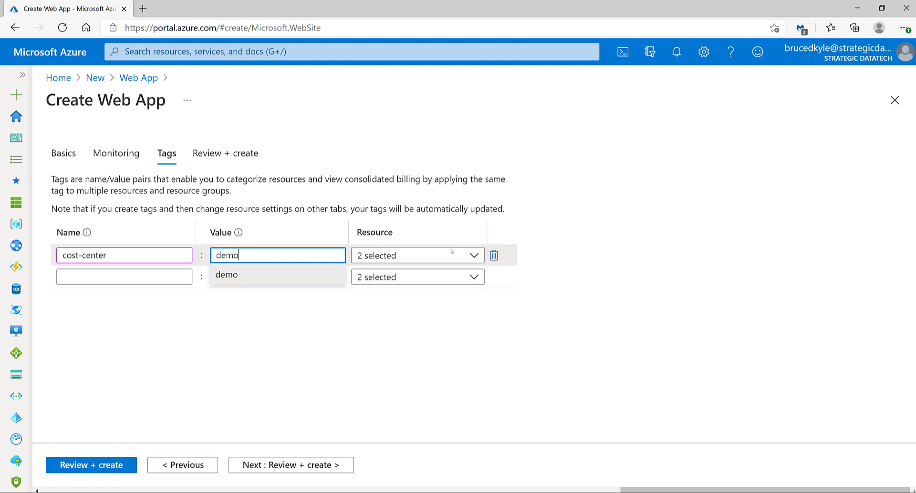
pyautogui.click(475, 258)
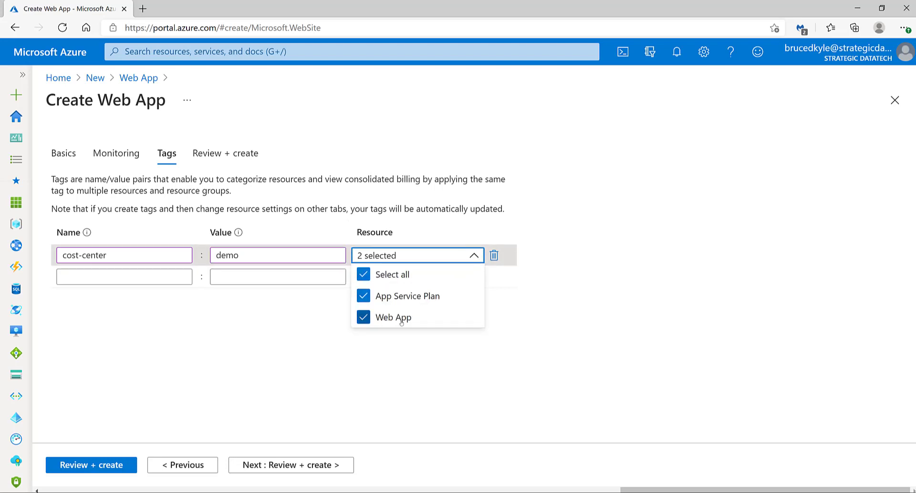
pyautogui.click(430, 350)
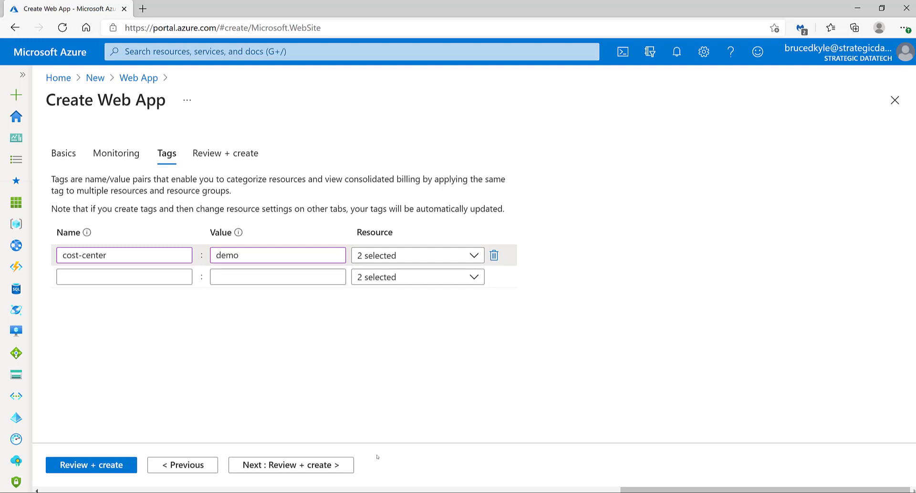
# Review the web app's configuration summary, including plan and monitoring details, and create the web app.
pyautogui.click(294, 465)
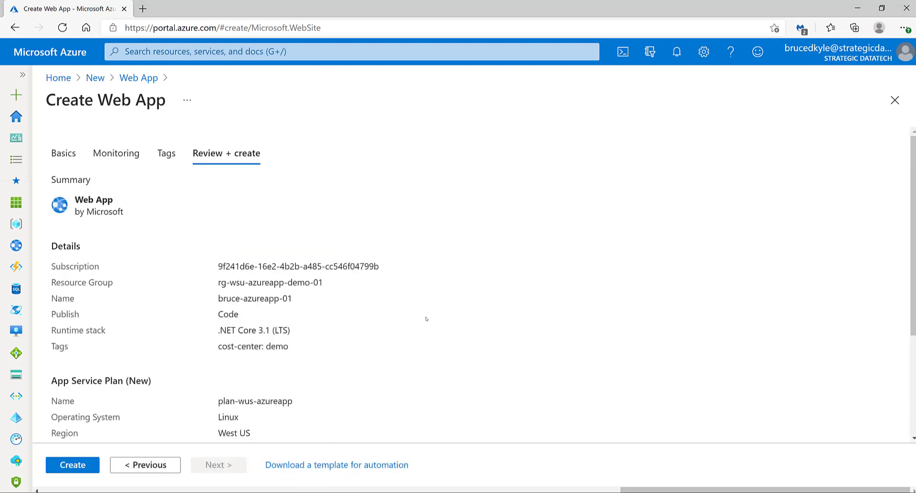
pyautogui.scroll(-3, 426, 318)
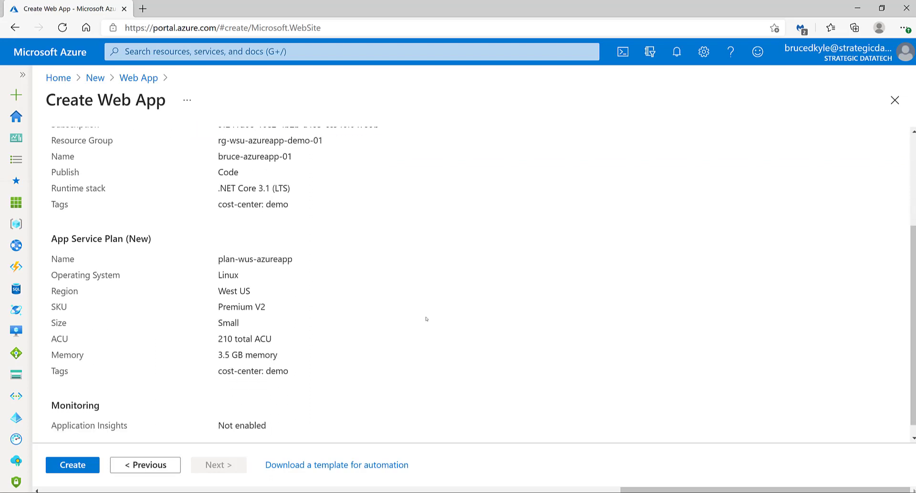
pyautogui.scroll(-1, 426, 319)
pyautogui.scroll(4, 426, 319)
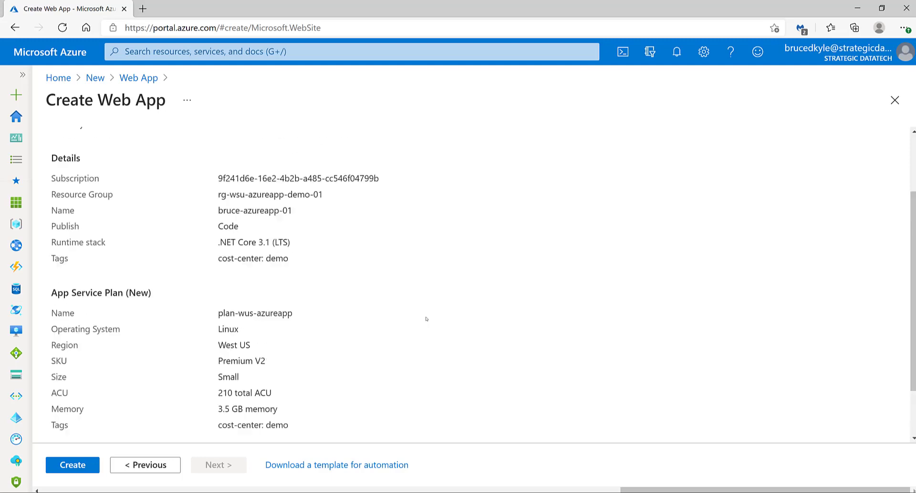
pyautogui.scroll(-4, 426, 319)
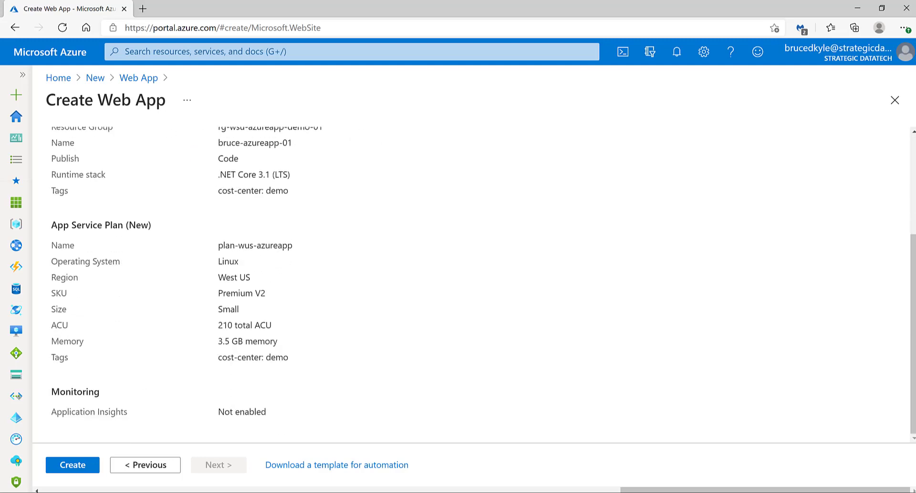
pyautogui.click(70, 466)
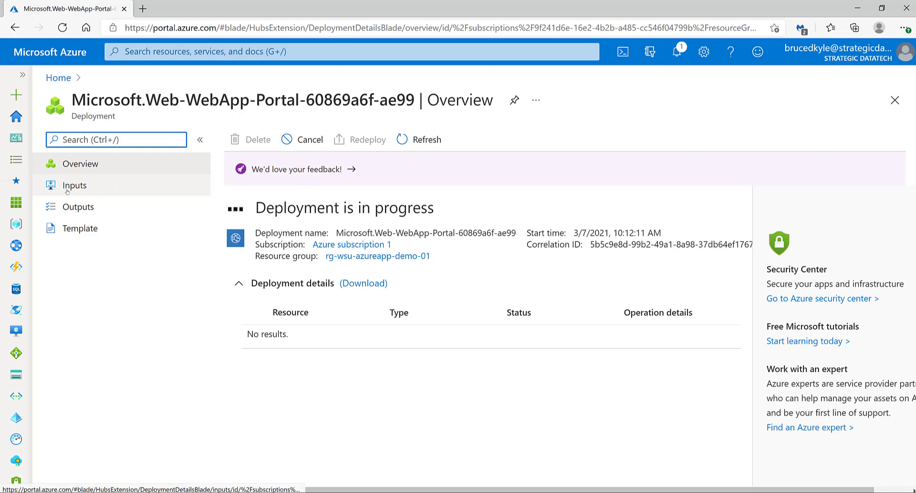
# Examine the input values used for the web app deployment, from the subscription ID through linuxFxVersion.
pyautogui.click(109, 186)
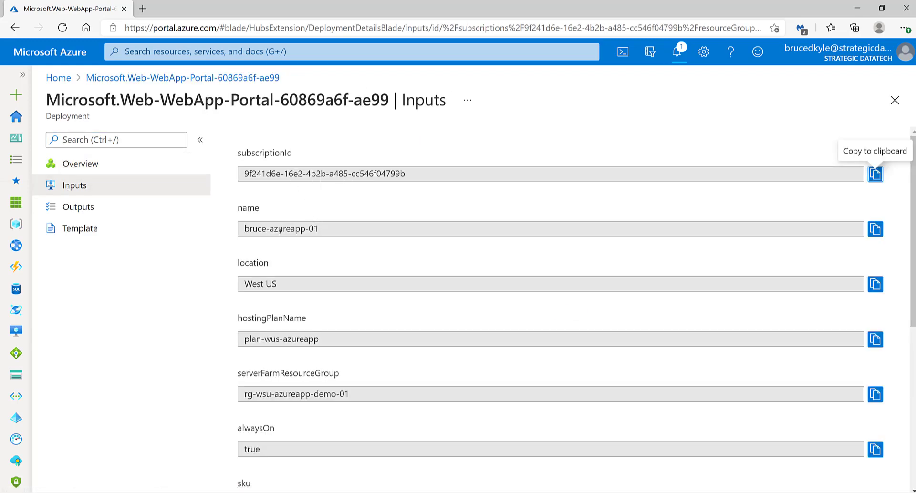
pyautogui.scroll(-3, 286, 229)
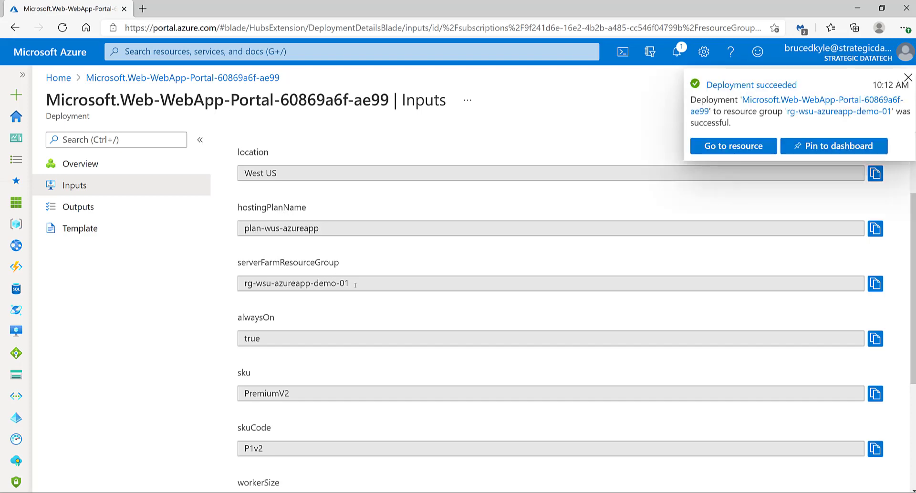
pyautogui.scroll(-2, 358, 301)
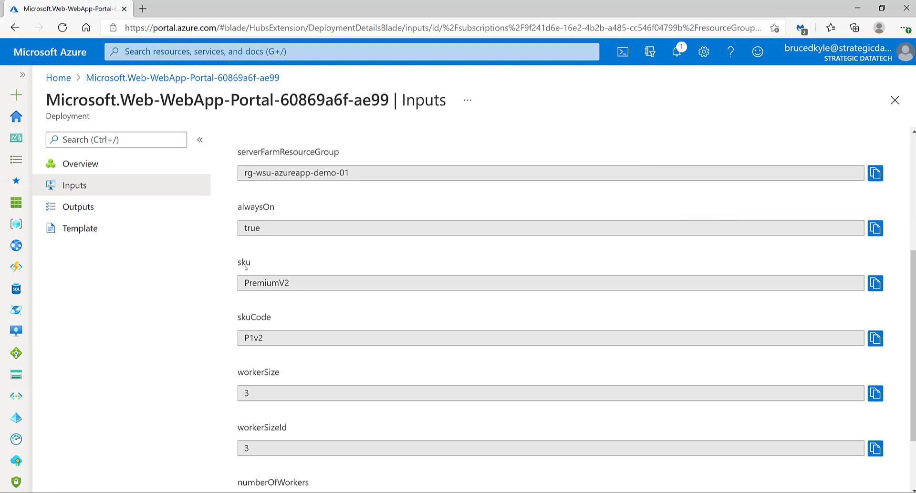
pyautogui.scroll(-1, 246, 267)
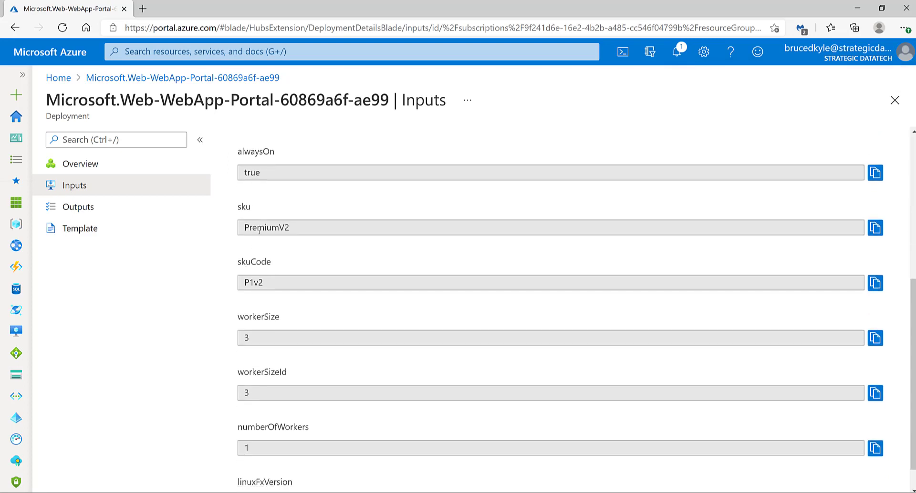
pyautogui.scroll(-1, 259, 231)
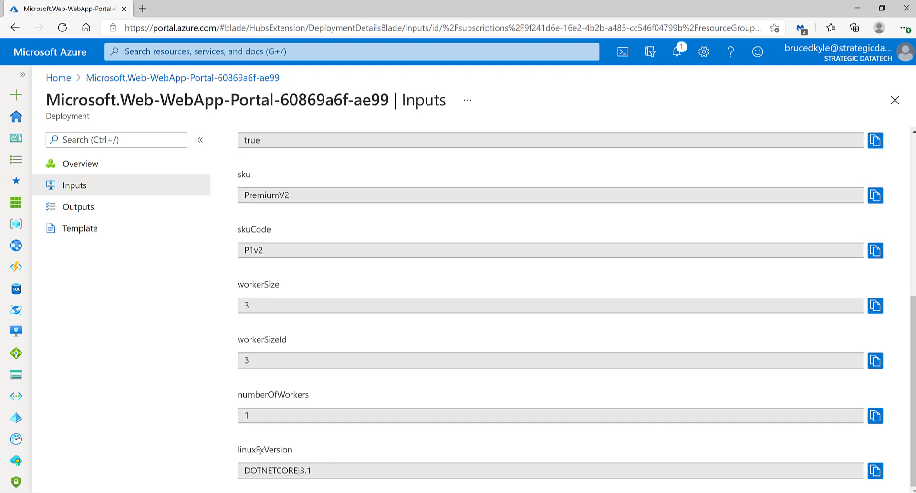
pyautogui.scroll(6, 259, 451)
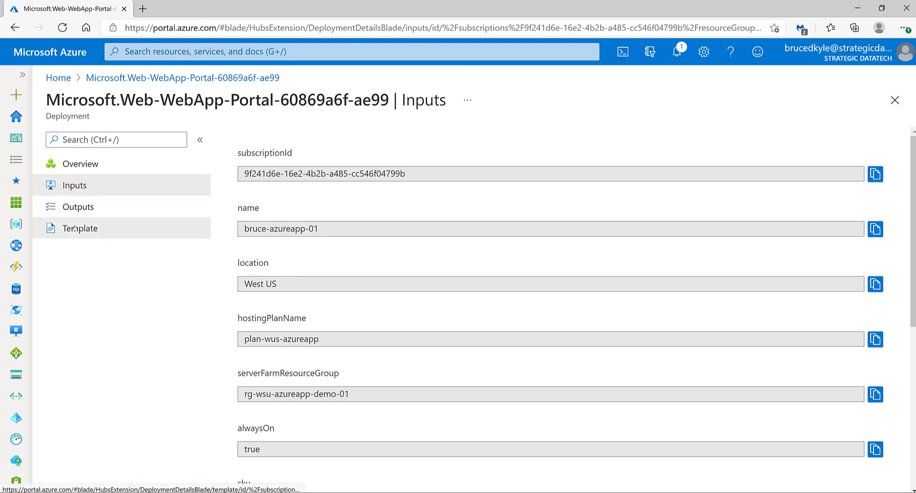
# Examine the deployment's Resource Manager template, covering its parameters and resources.
pyautogui.click(136, 230)
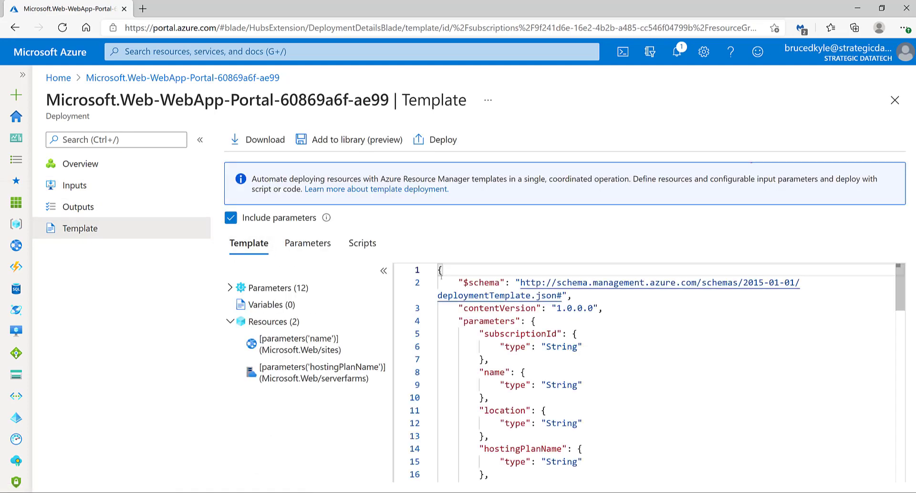
pyautogui.scroll(-8, 539, 348)
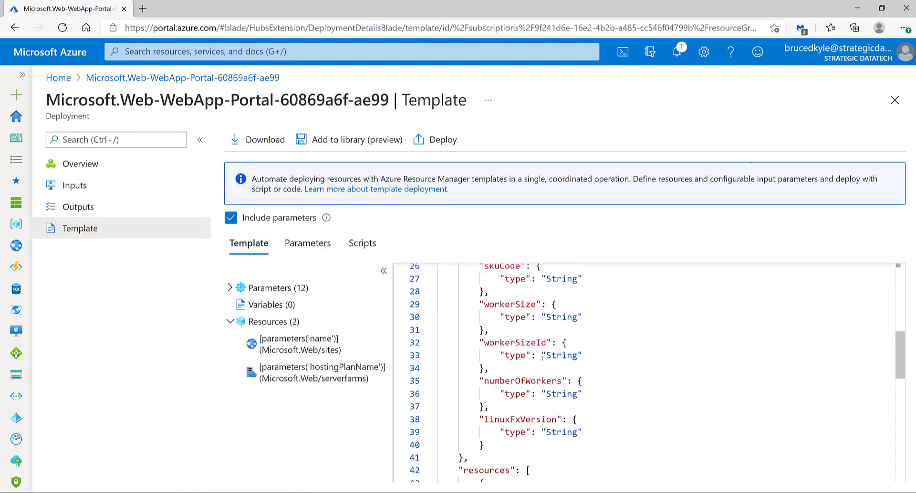
pyautogui.scroll(-7, 542, 358)
pyautogui.scroll(7, 542, 360)
pyautogui.scroll(8, 543, 359)
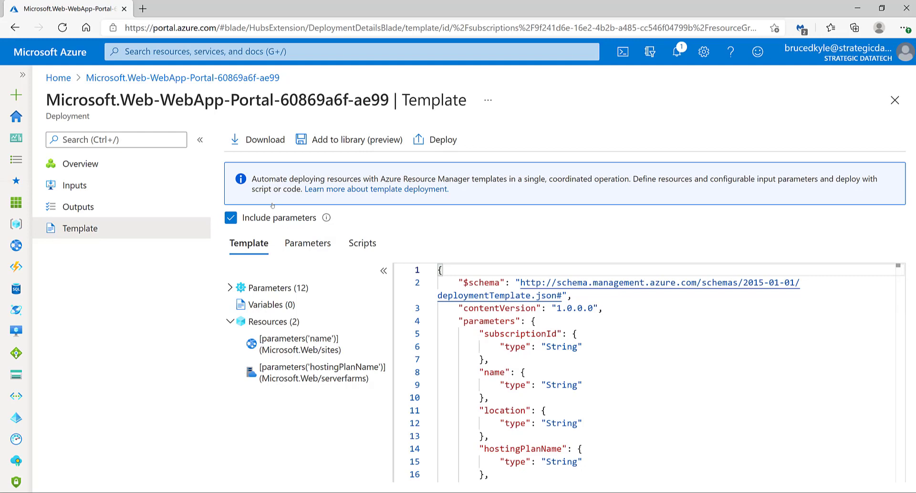
# Open the deployed web app resource from the deployment overview and view its TLS/SSL settings.
pyautogui.click(82, 165)
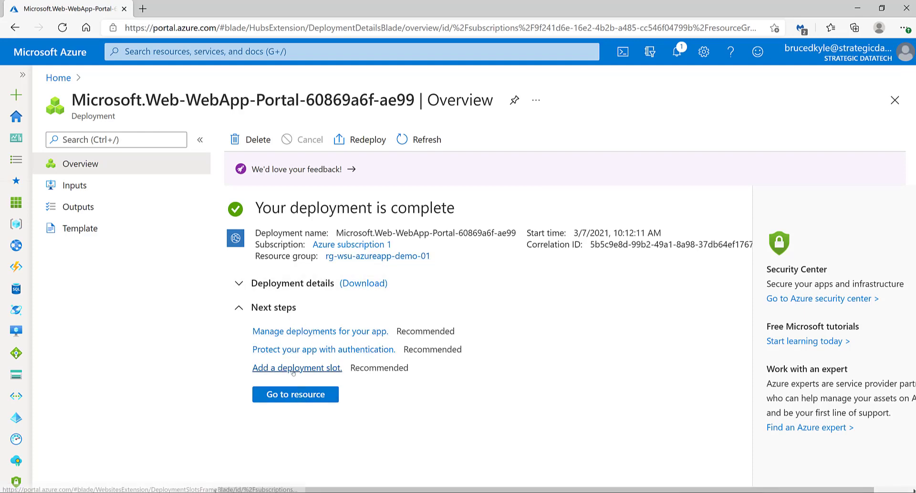
pyautogui.click(294, 398)
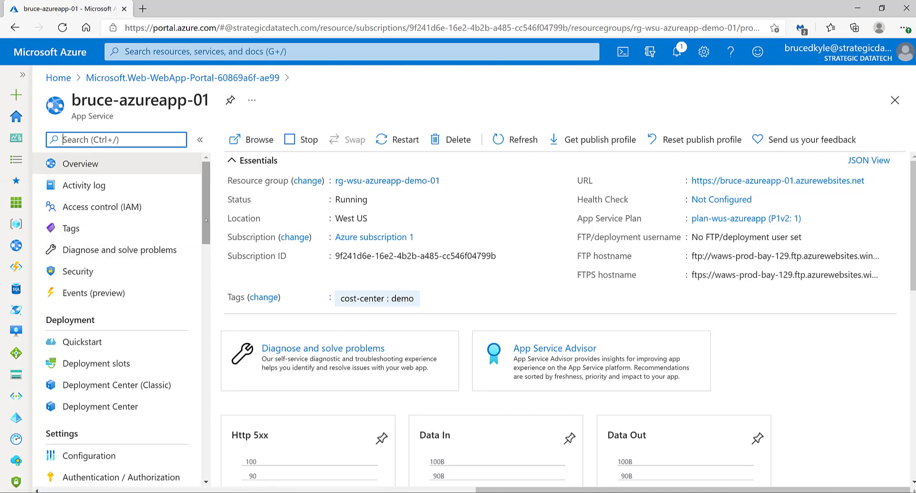
pyautogui.moveTo(205, 220); pyautogui.dragTo(203, 280)
pyautogui.click(154, 342)
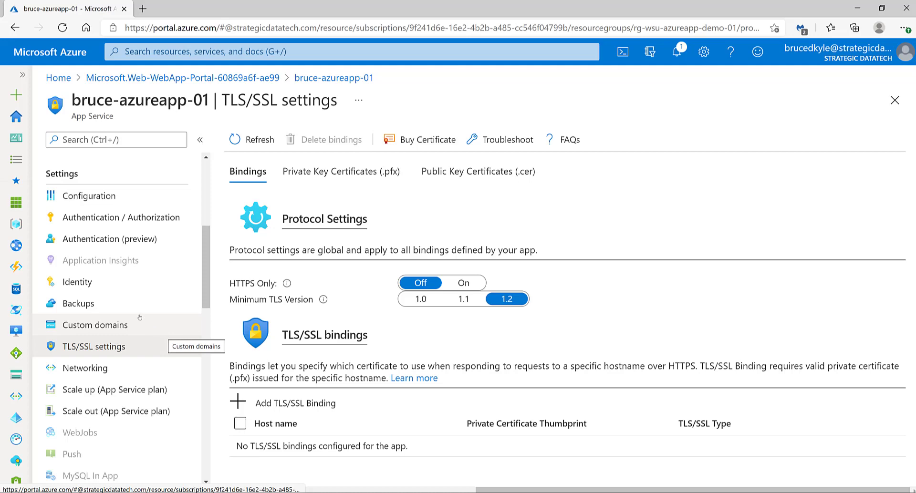
# Look through the web app's settings list and examine its deployment slots, including the production slot's name.
pyautogui.scroll(3, 115, 303)
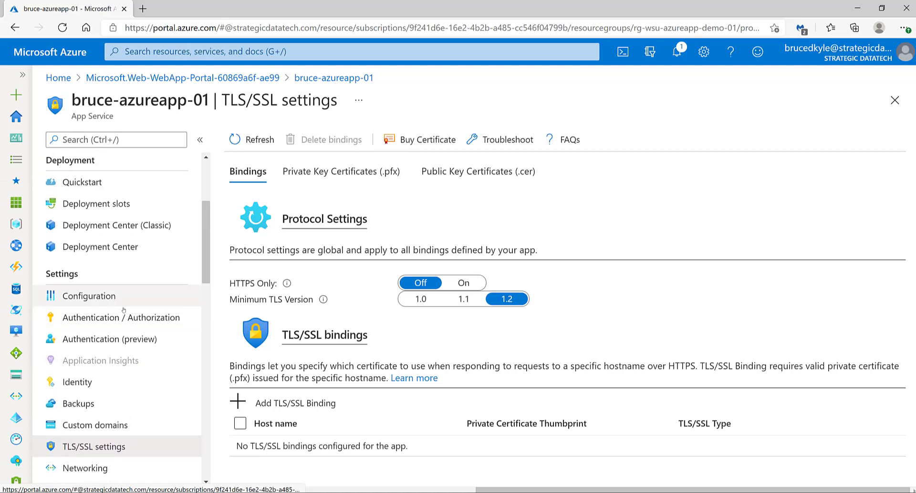
pyautogui.scroll(3, 167, 355)
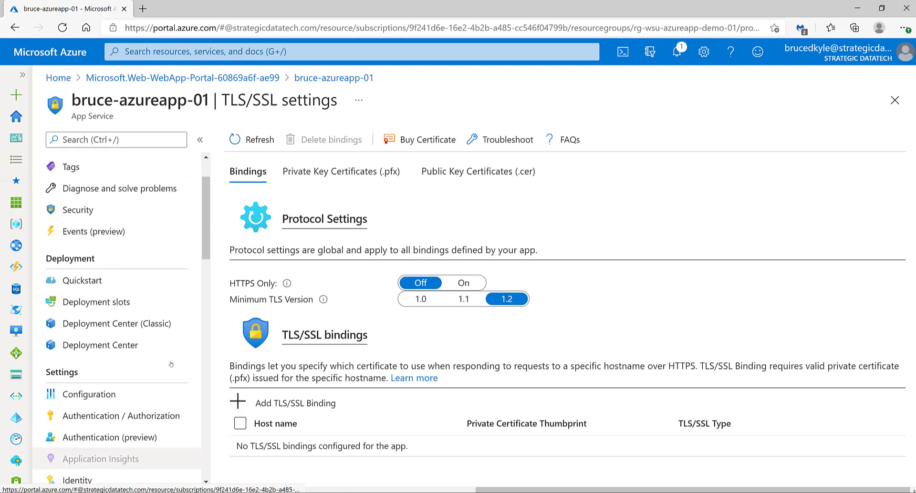
pyautogui.scroll(2, 167, 355)
pyautogui.scroll(-5, 167, 356)
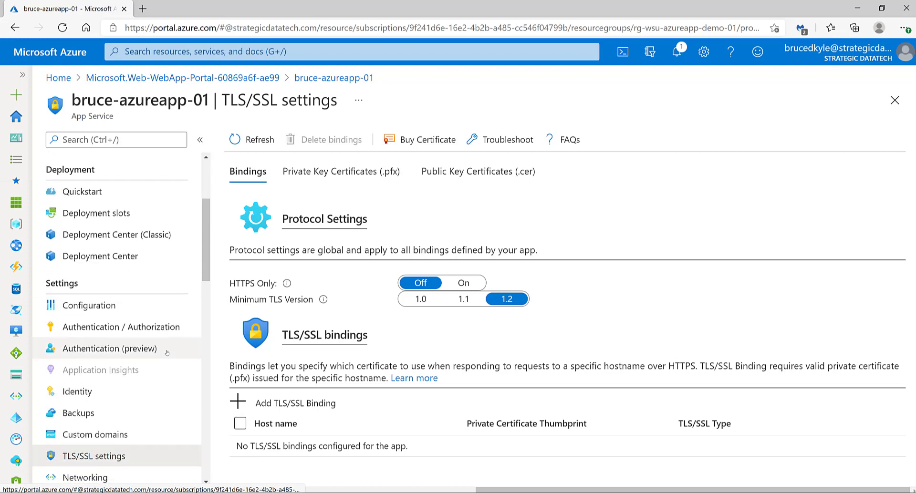
pyautogui.scroll(-5, 167, 353)
pyautogui.scroll(9, 167, 352)
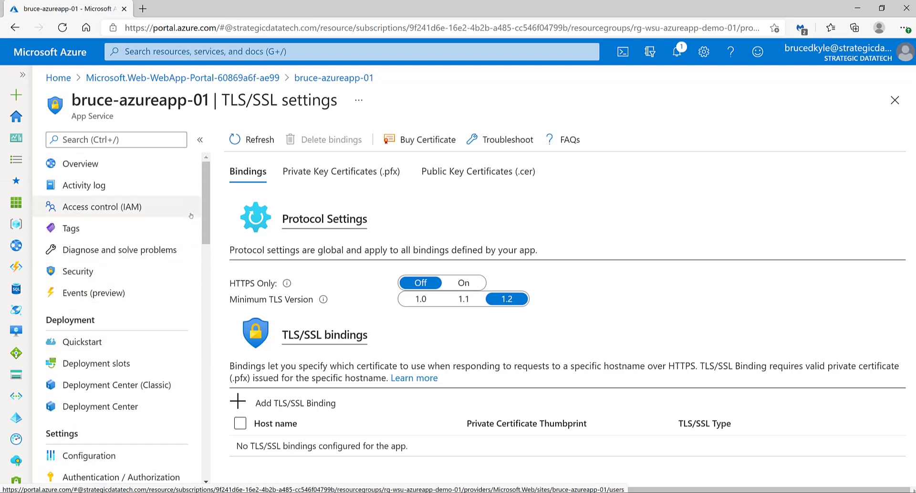
pyautogui.click(104, 365)
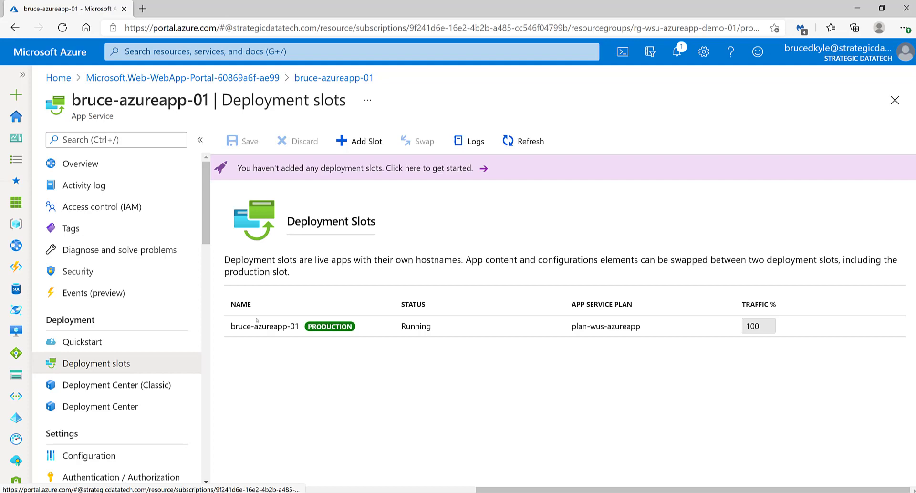
pyautogui.moveTo(231, 326); pyautogui.dragTo(300, 326)
pyautogui.click(317, 354)
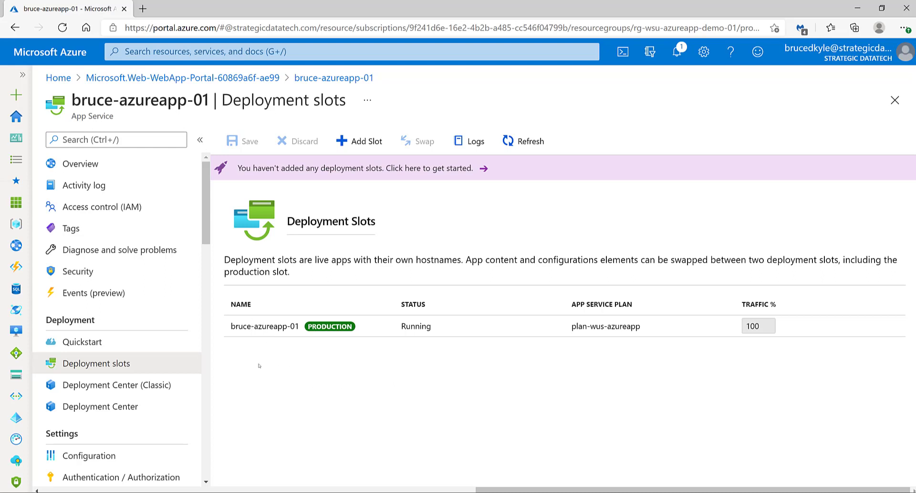
# Review the web app's overview, covering its essentials and the Http 5xx, Data In and Data Out charts.
pyautogui.click(80, 164)
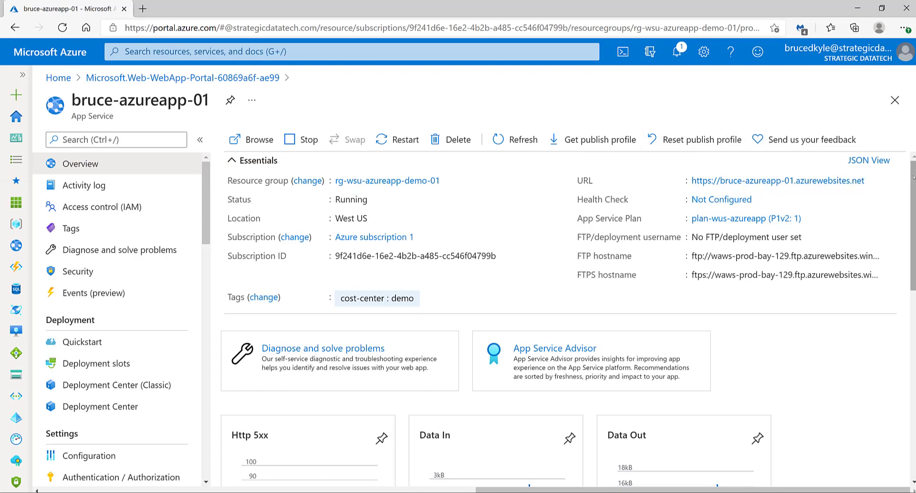
pyautogui.moveTo(913, 177); pyautogui.dragTo(906, 265)
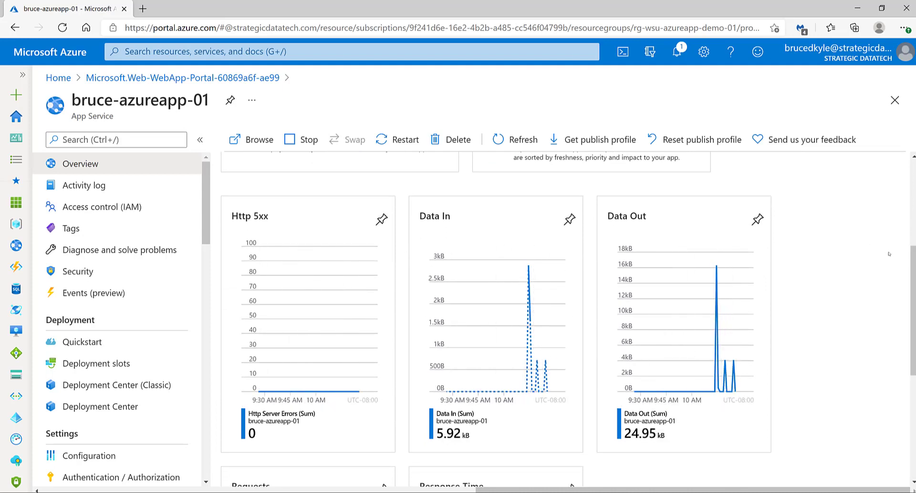
pyautogui.moveTo(912, 255); pyautogui.dragTo(913, 155)
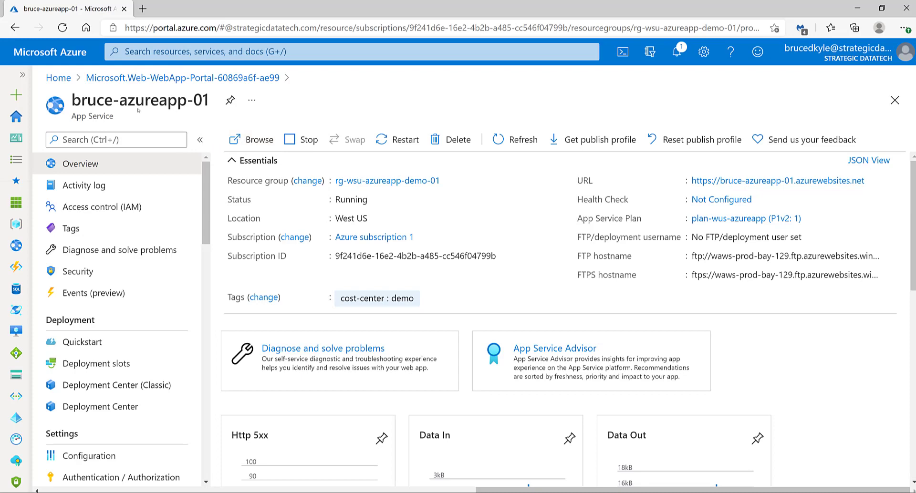
# Start deleting the web app from its overview page.
pyautogui.click(451, 139)
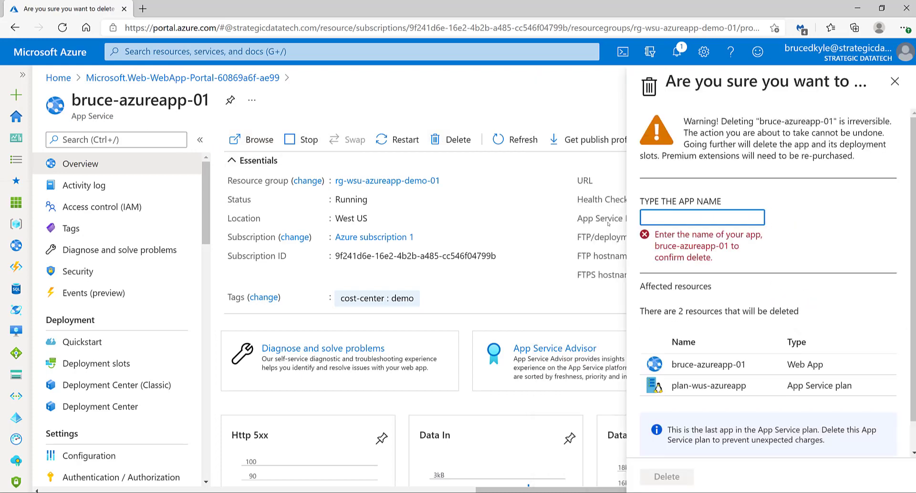